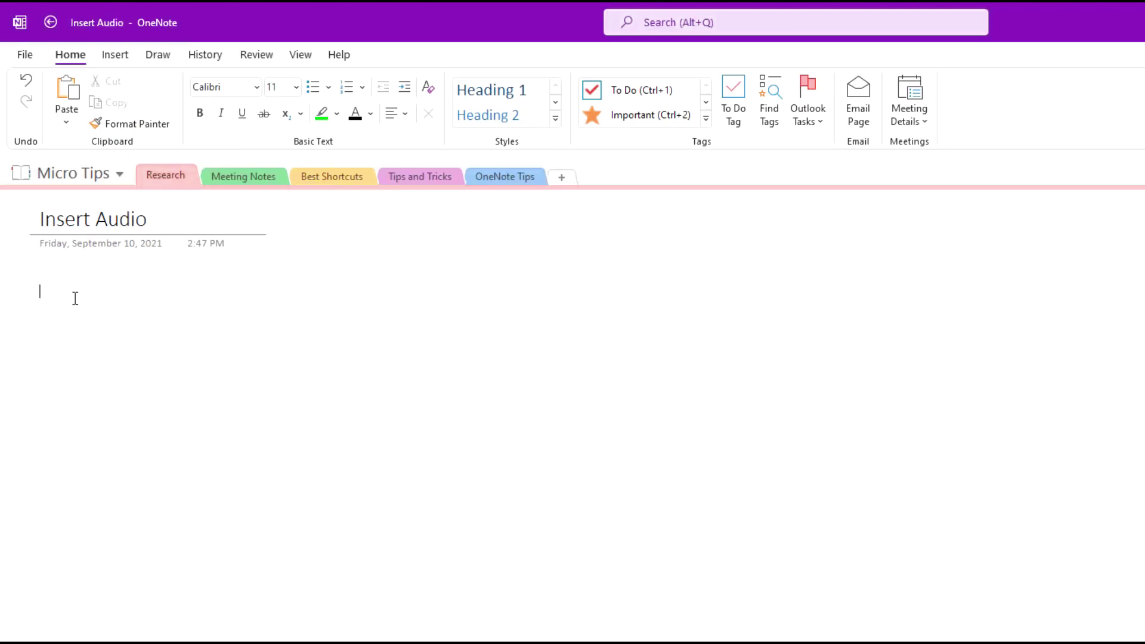
Record audio on the Insert Audio page while typing 'Taking notes' and 'This is a really important point… end of my notes'
click(112, 49)
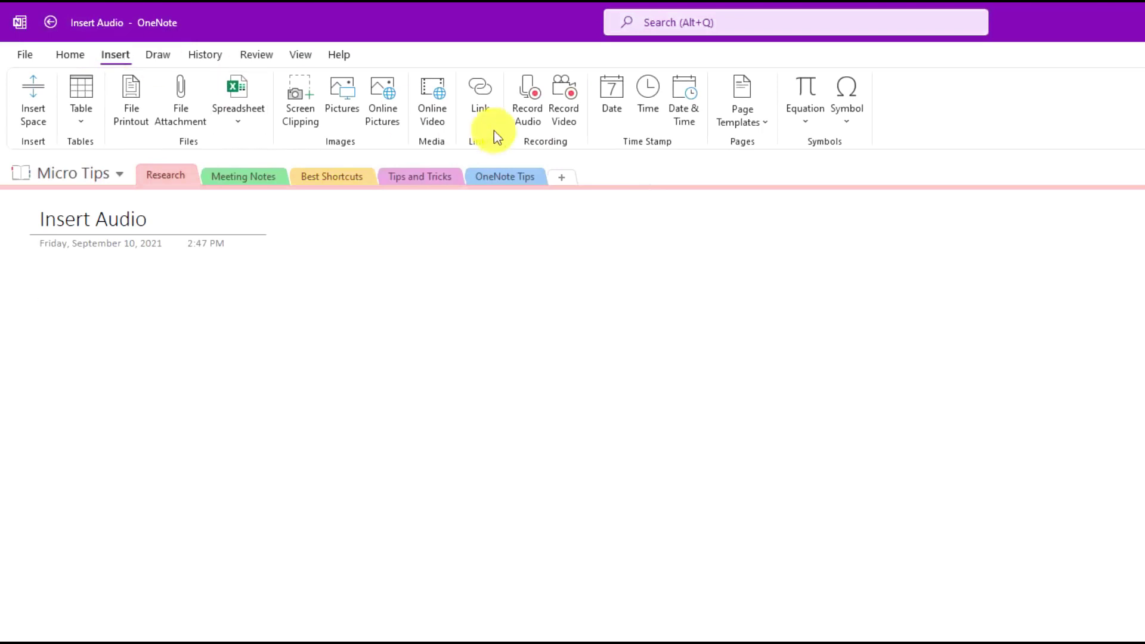
click(529, 98)
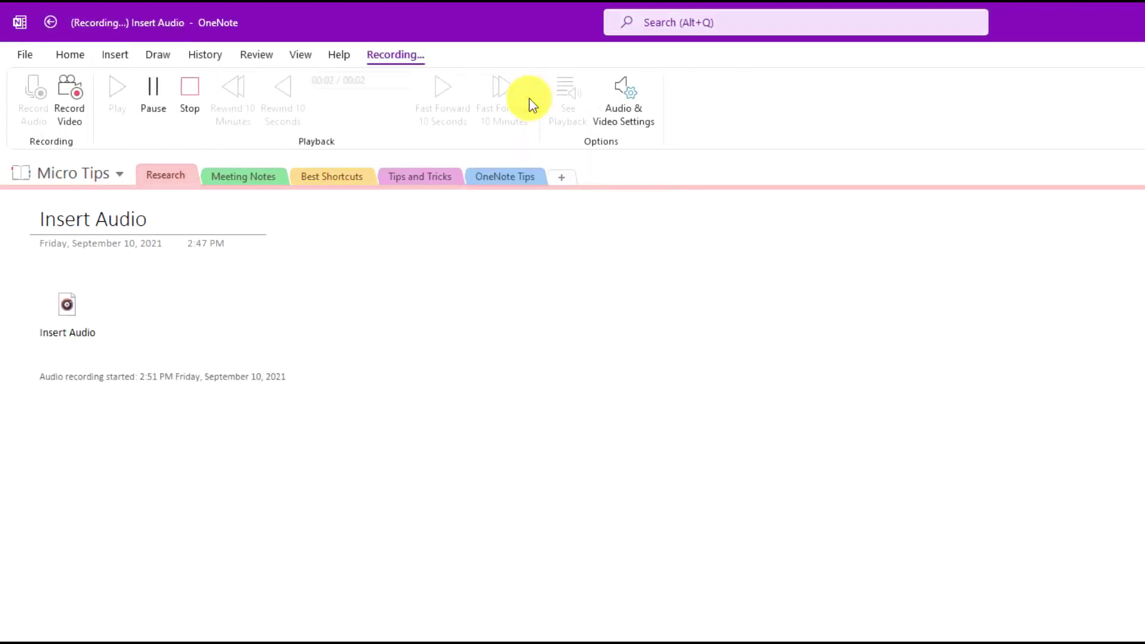
text(Taking notes)
key(Return)
text(This is a rea)
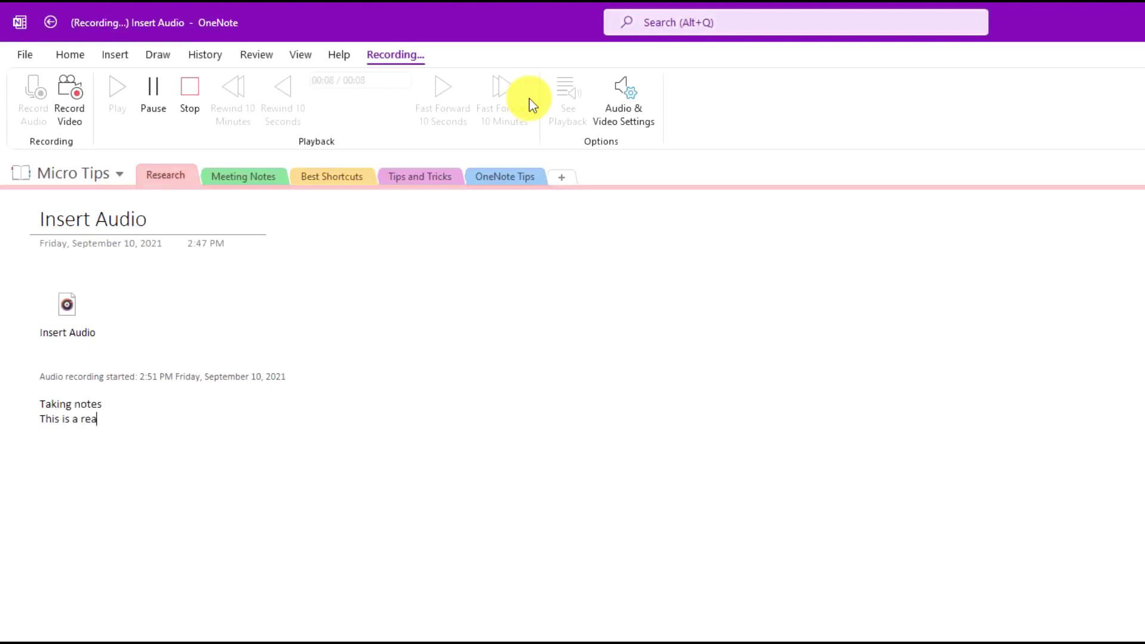
text(lly important point )
text(Here is the end of my notes)
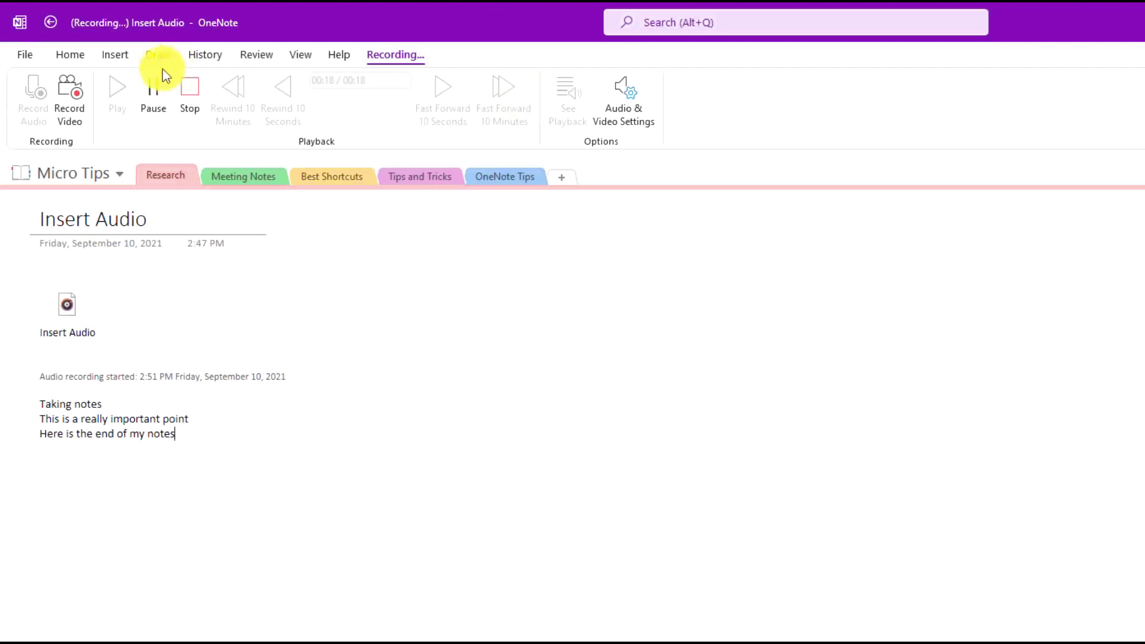
Stop the audio recording, then play back the recorded clip and stop the playback
click(195, 98)
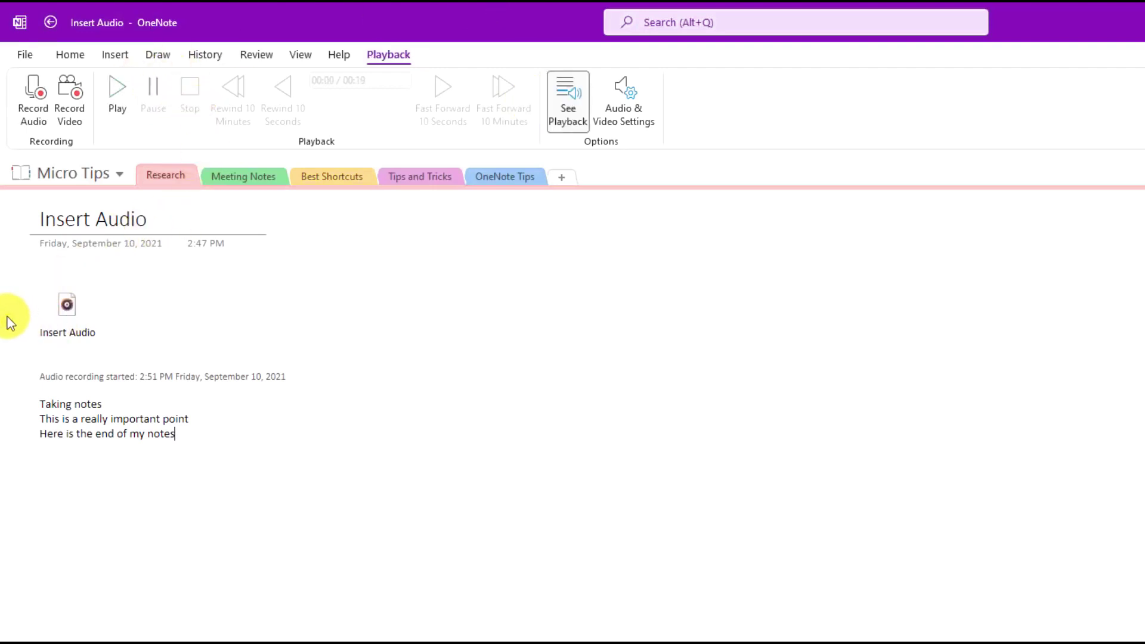
double_click(61, 310)
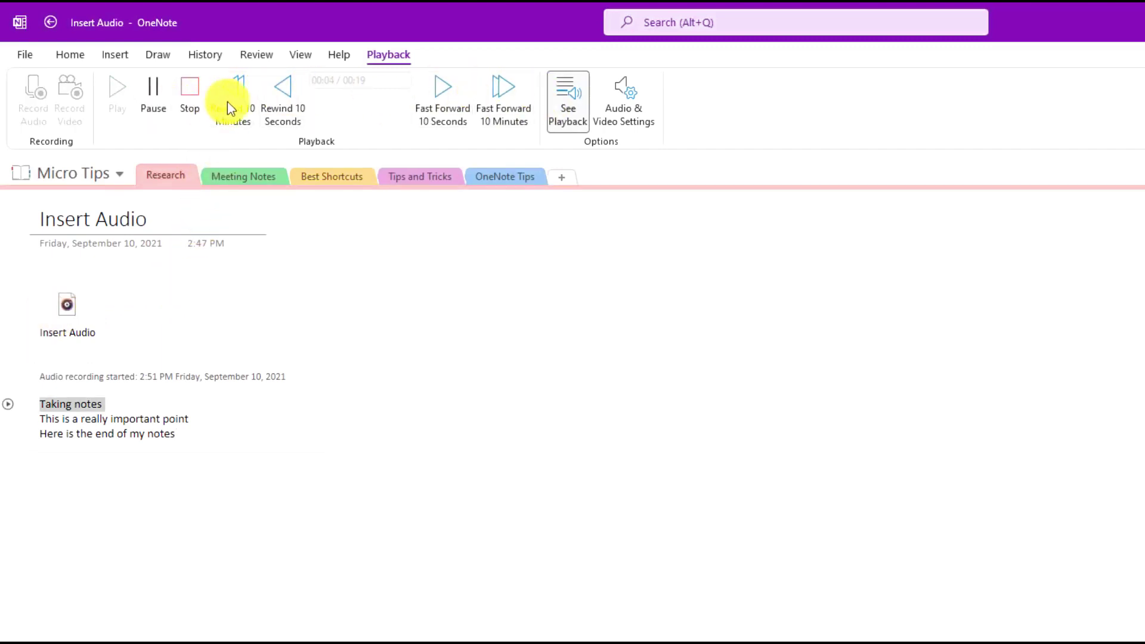
click(194, 102)
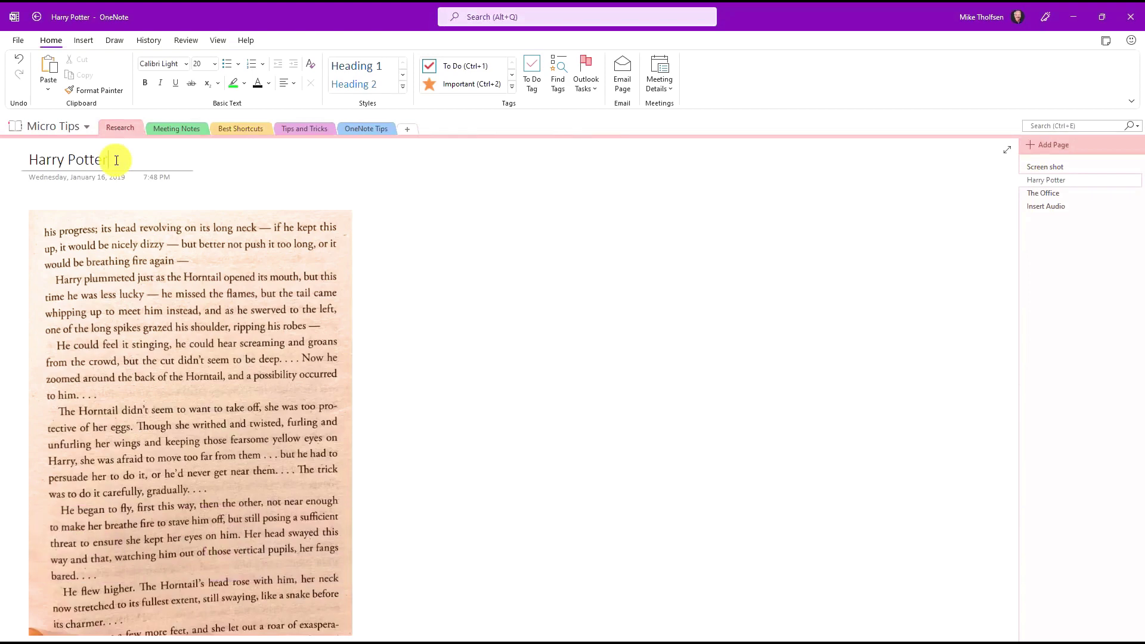
Copy the recognized text from the book-page picture and paste it beside the image
click(190, 353)
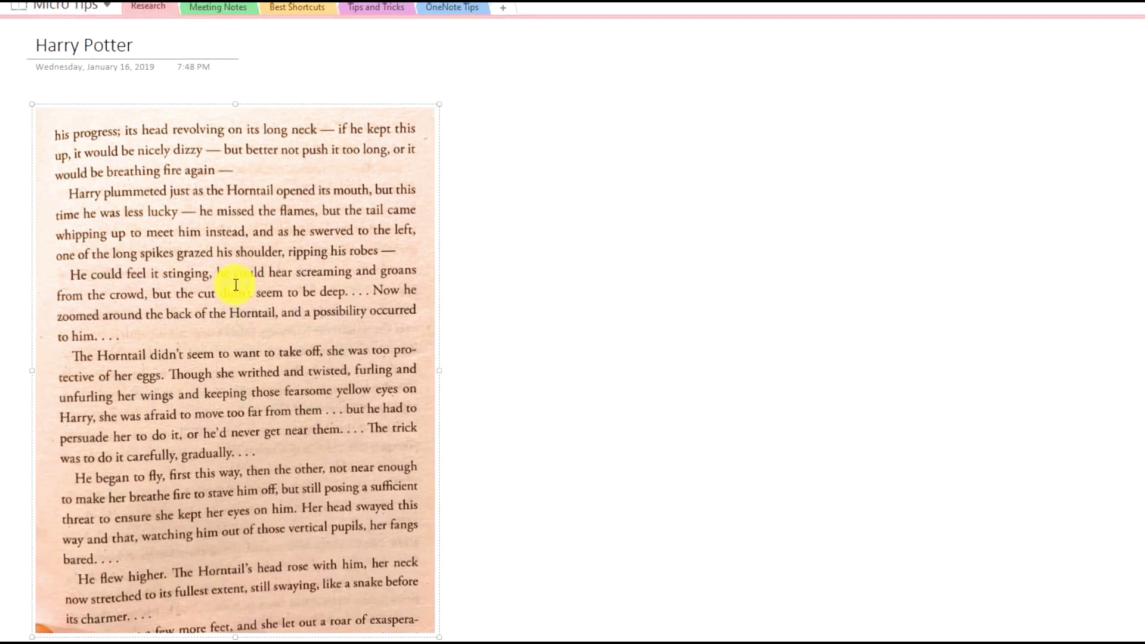
right_click(235, 284)
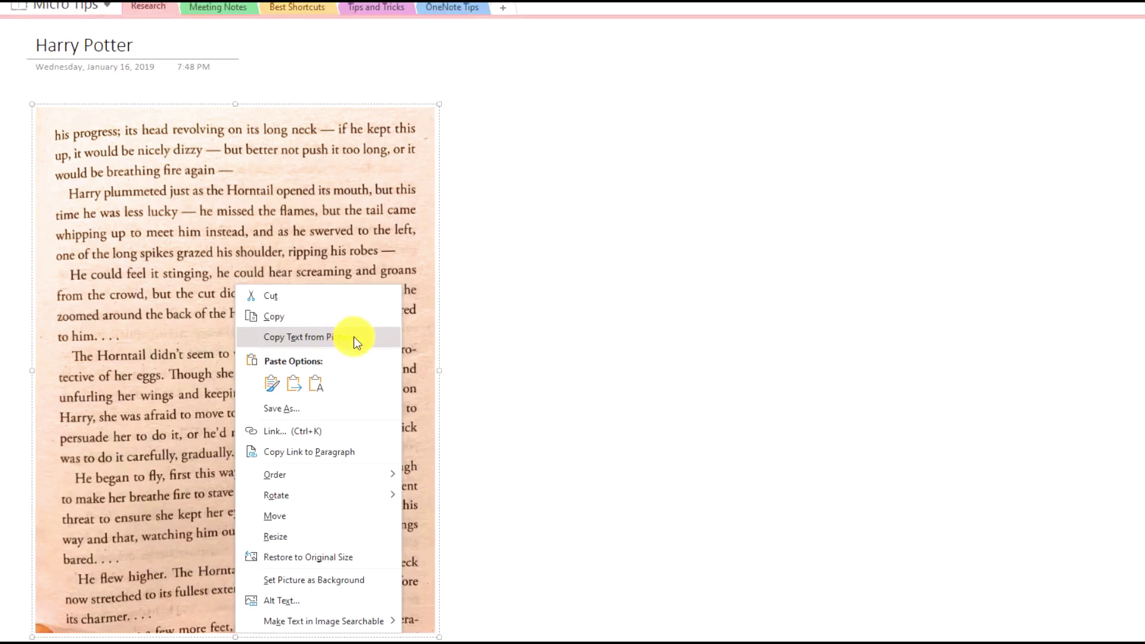
click(309, 337)
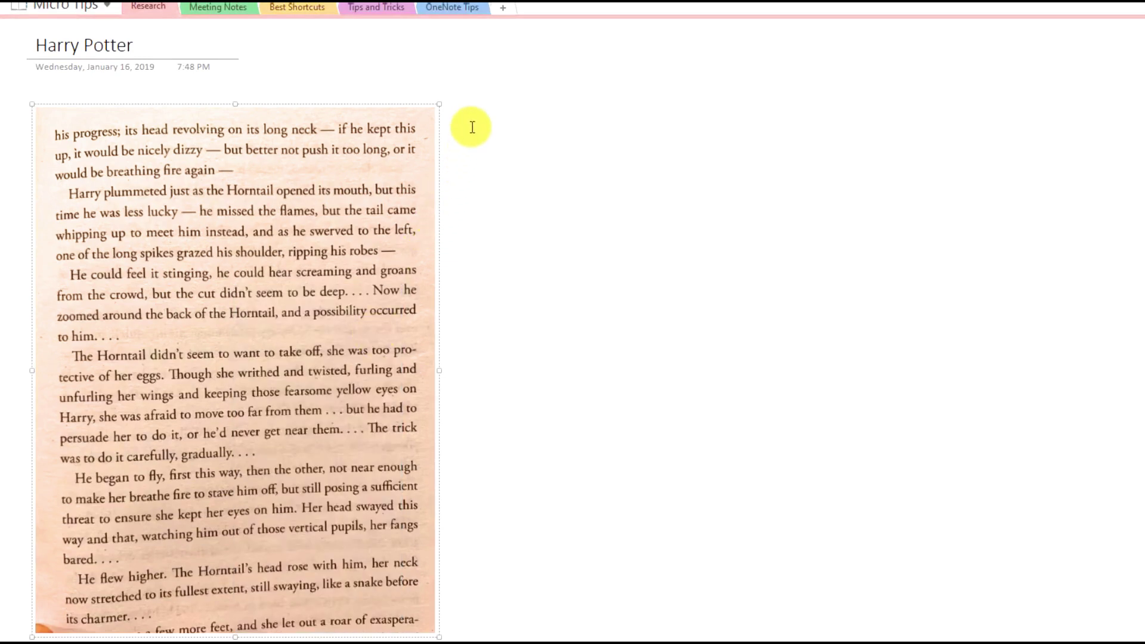
click(498, 125)
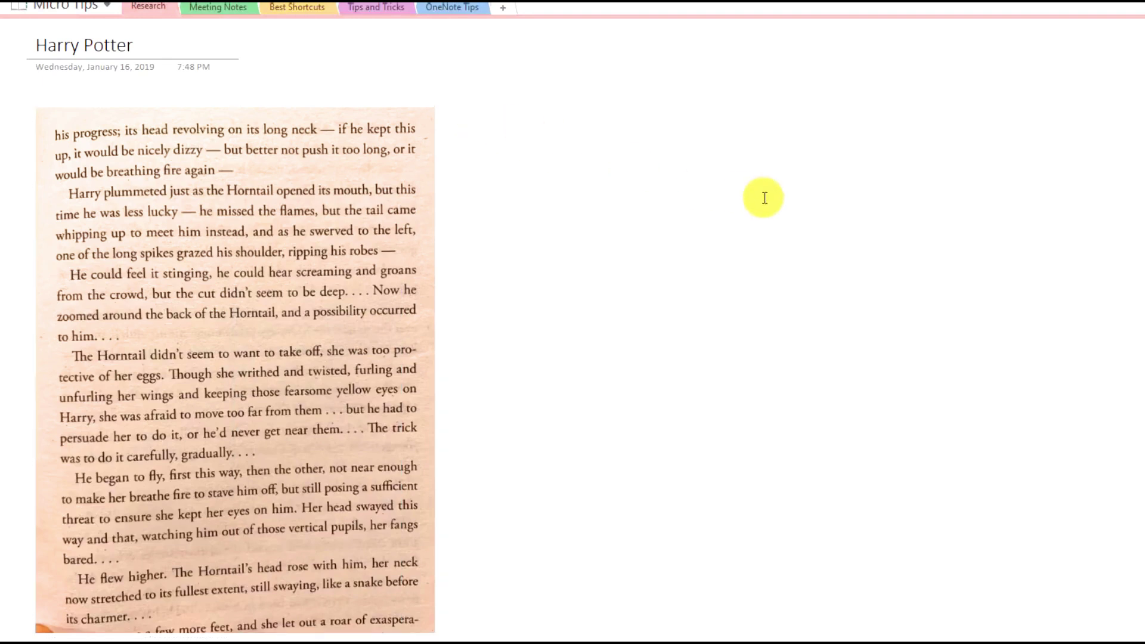
key(ctrl+v)
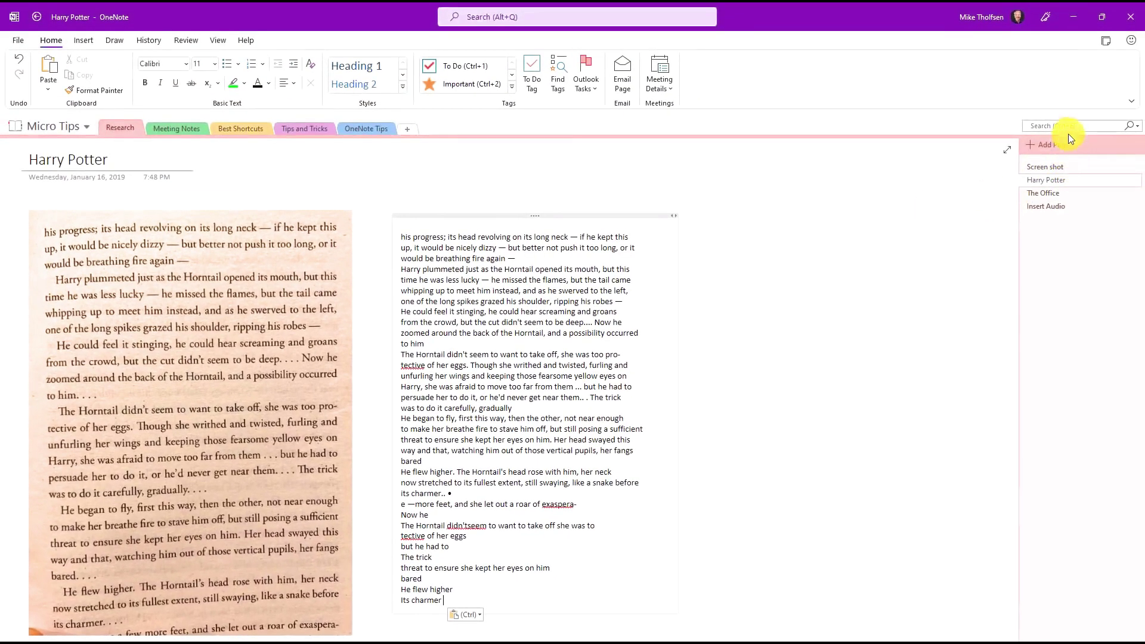
Search all notebooks for 'Harry', then close the search results and highlights
click(1075, 126)
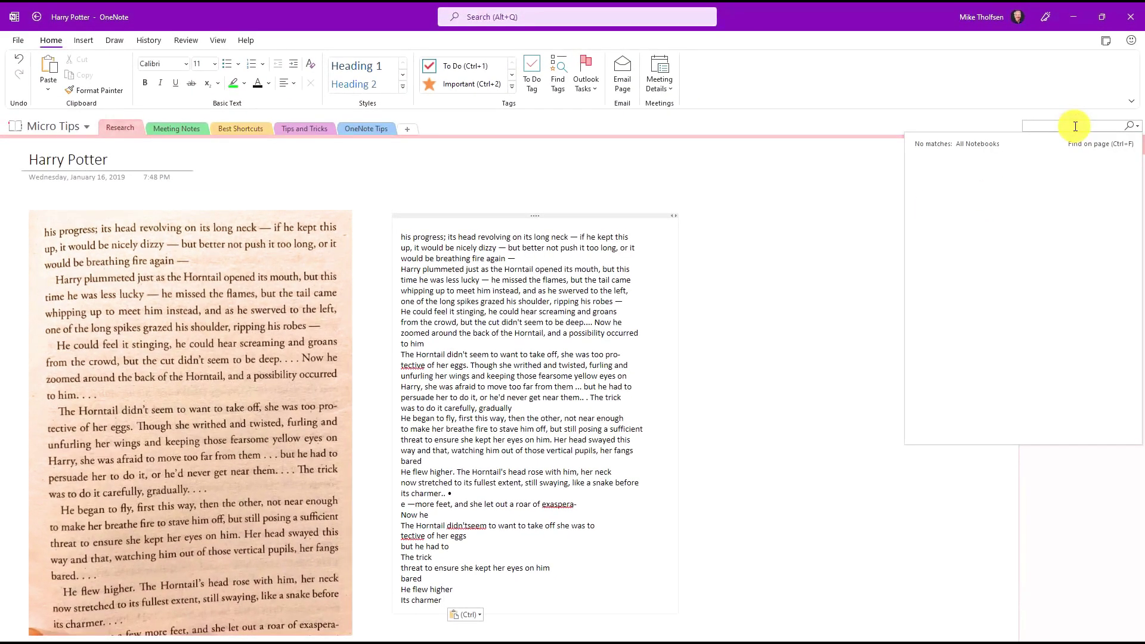
text(Harry)
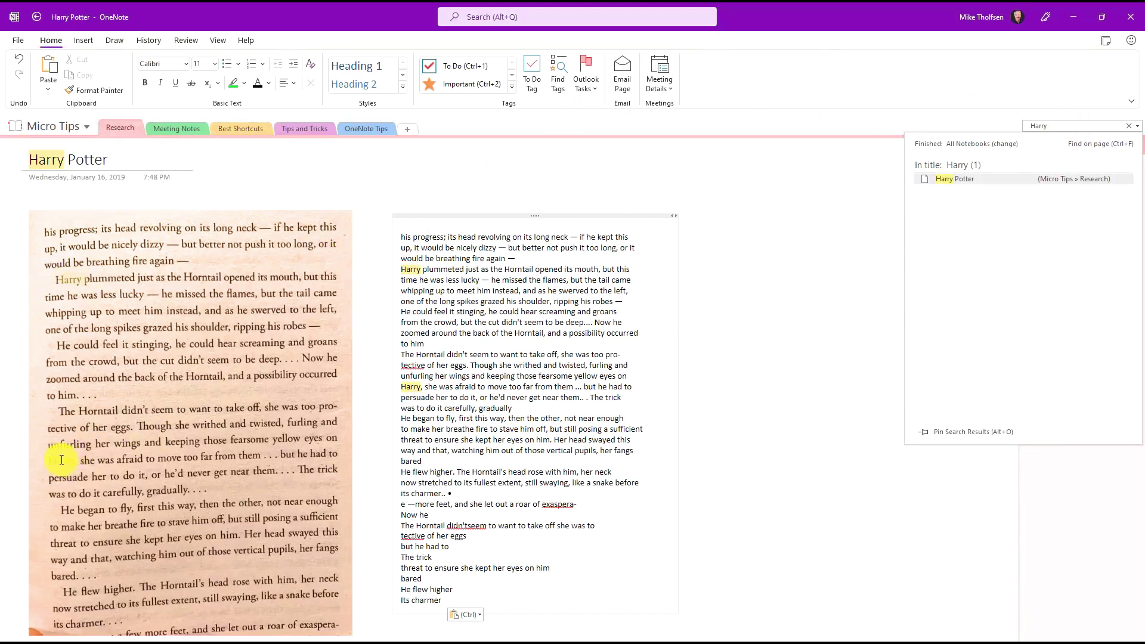
click(165, 155)
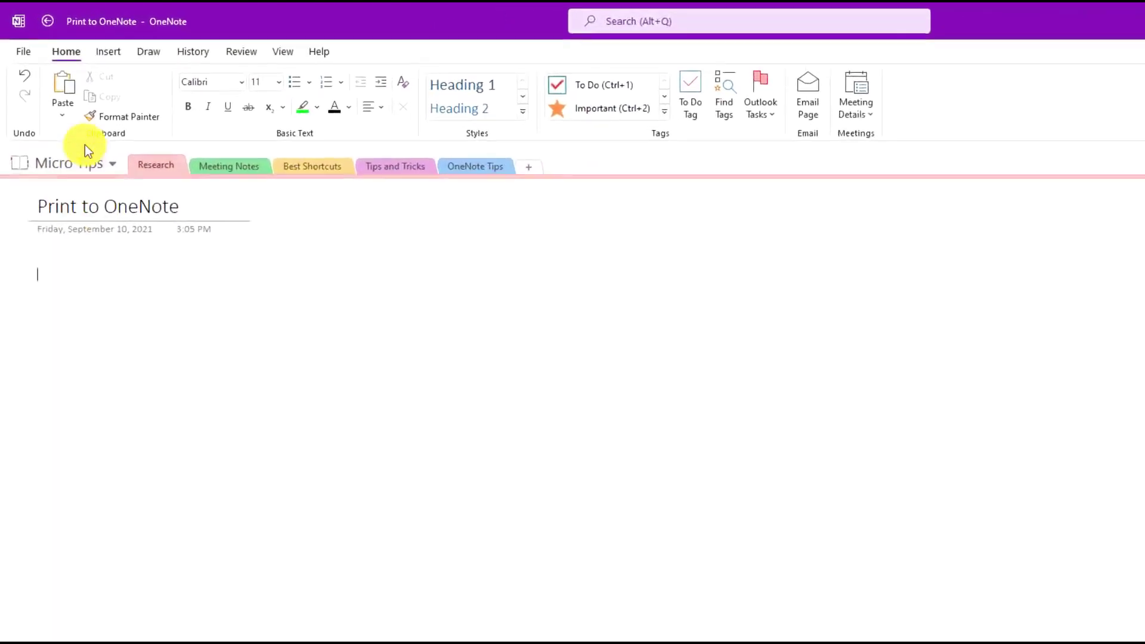
Insert The Solar System.pptx as a file printout and scroll through its slides
click(83, 41)
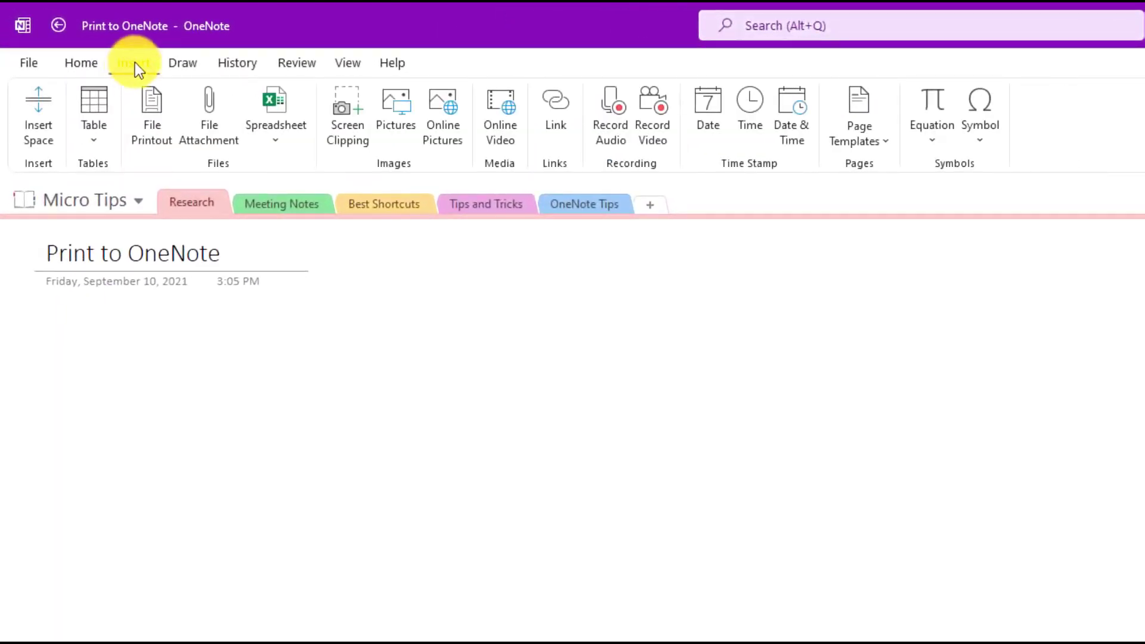
click(155, 122)
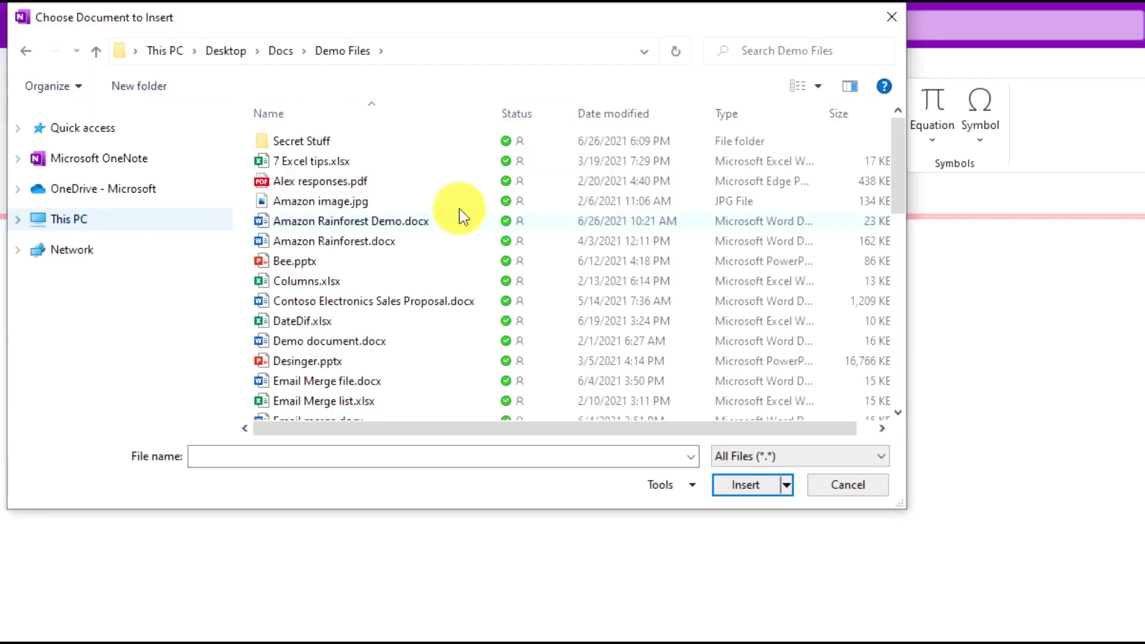
scroll(460, 209, down, 9)
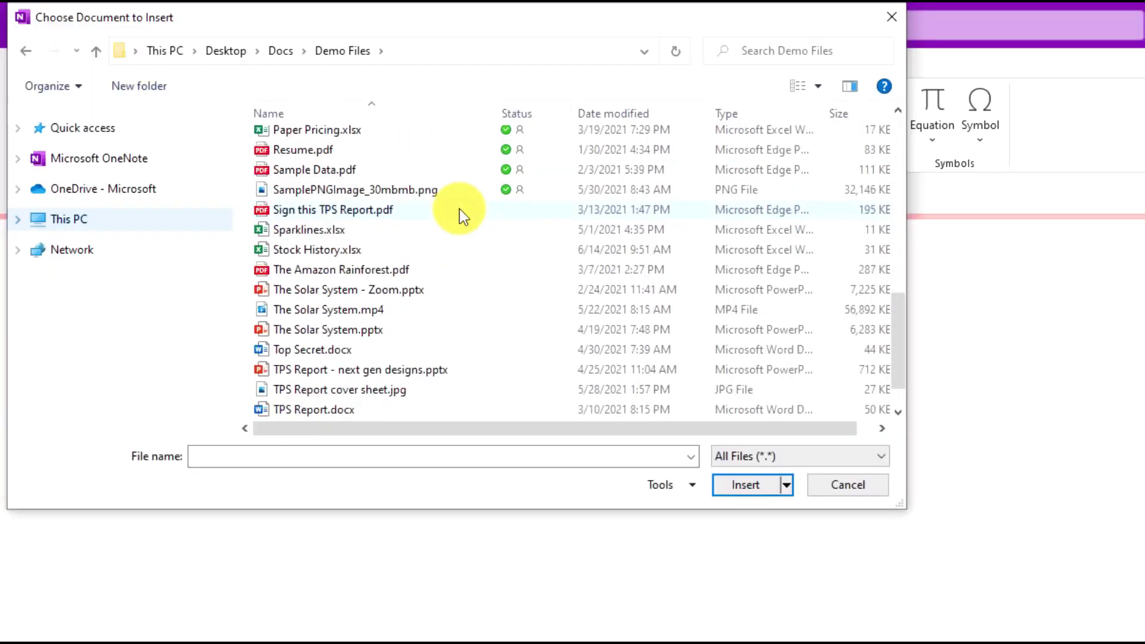
click(326, 288)
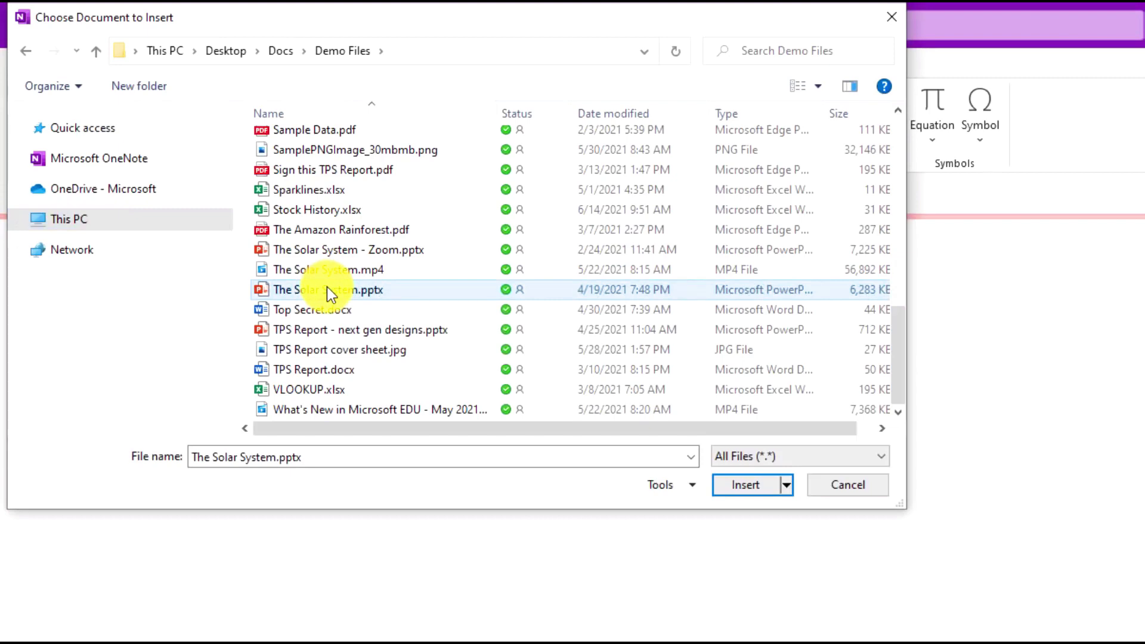
click(746, 484)
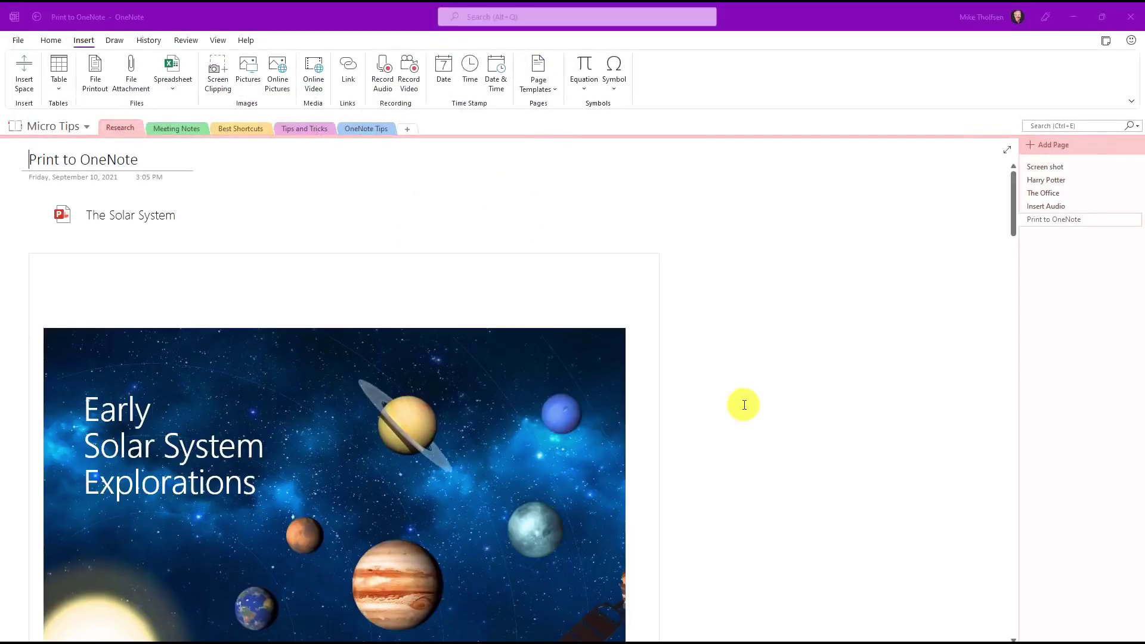
scroll(744, 405, down, 10)
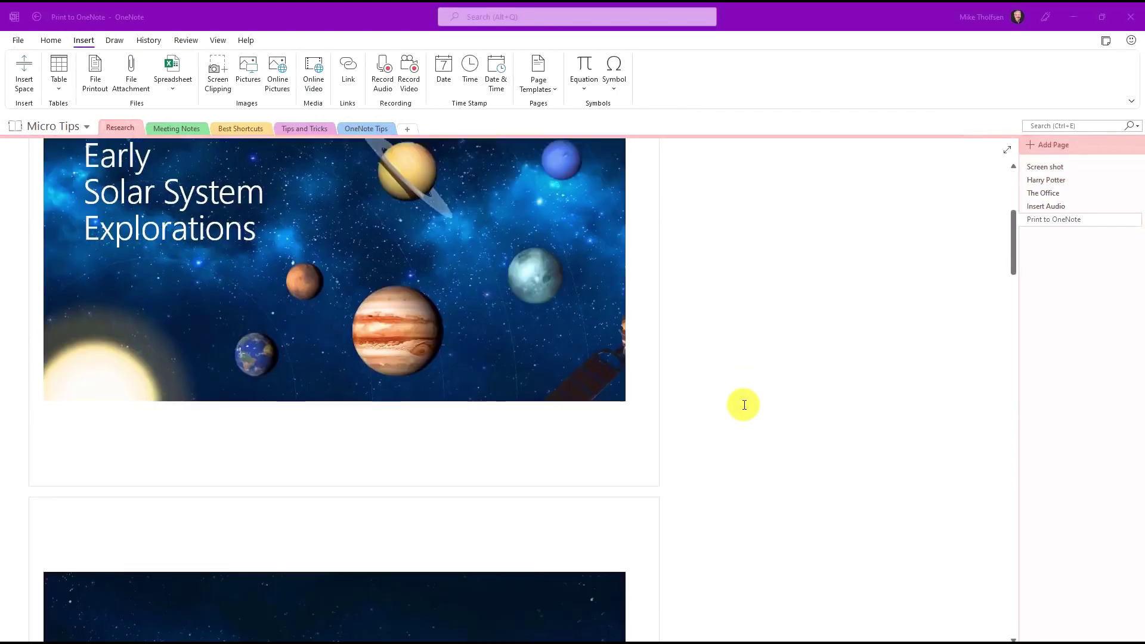
scroll(744, 405, down, 20)
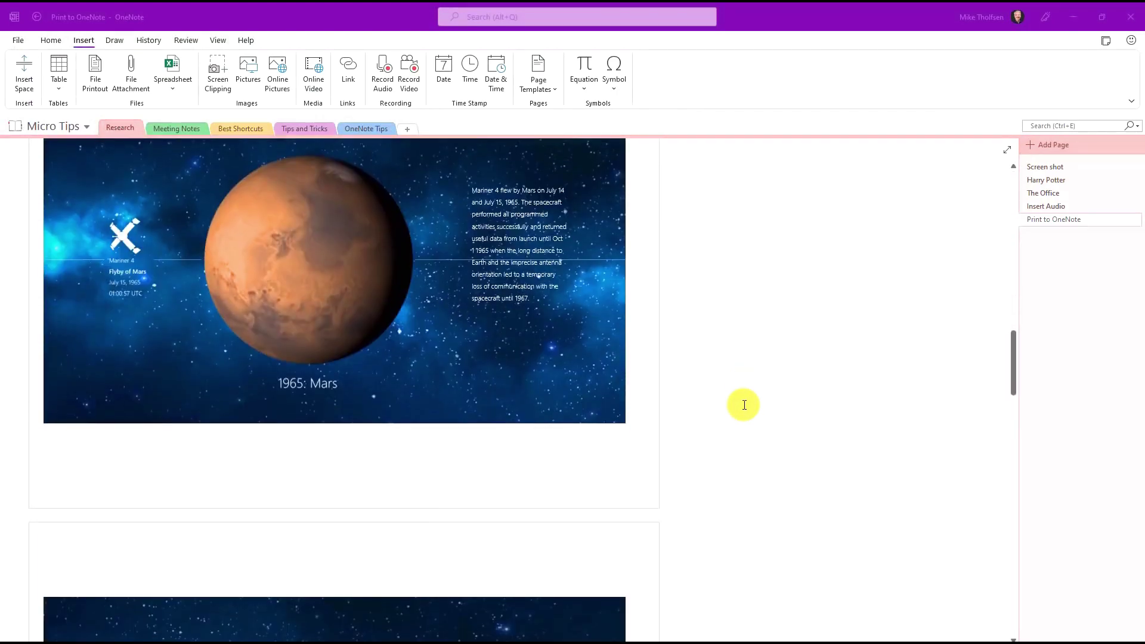
scroll(745, 405, up, 15)
scroll(745, 405, up, 7)
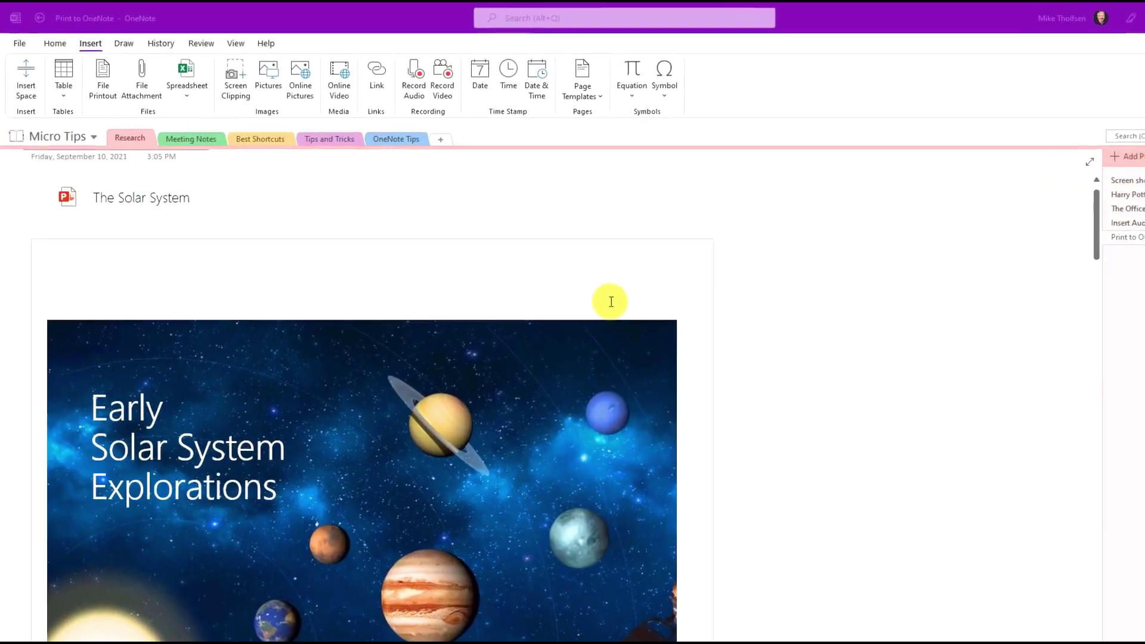
Add a 'Take notes' note above the first slide, then highlighter-circle the blue planet and draw an arrow to it
click(647, 319)
text(Take notes)
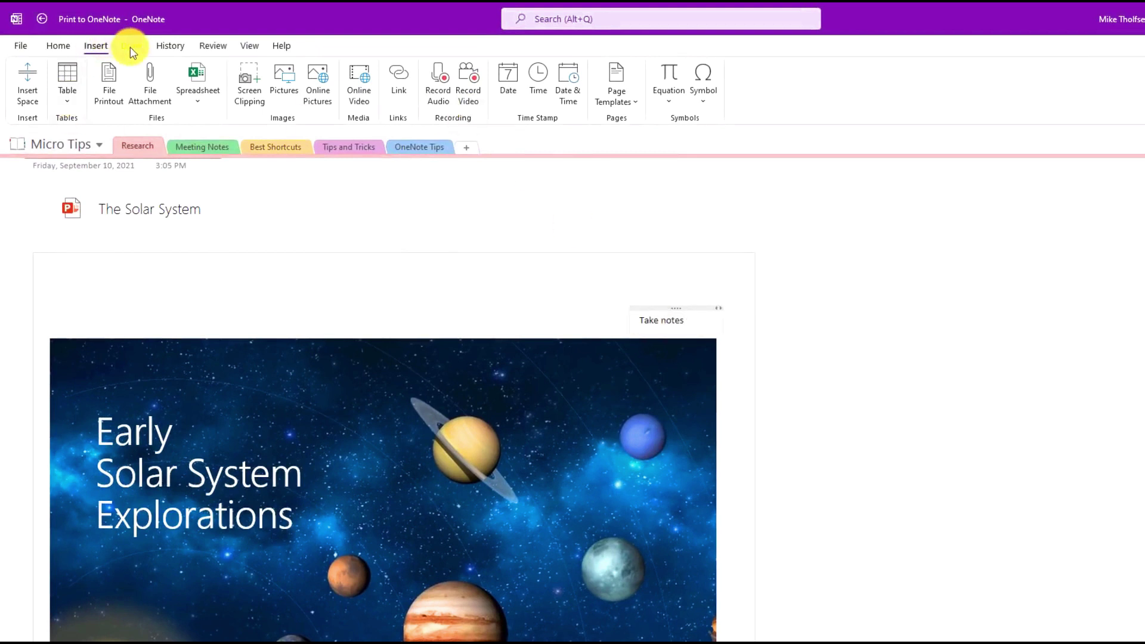
click(130, 47)
click(305, 75)
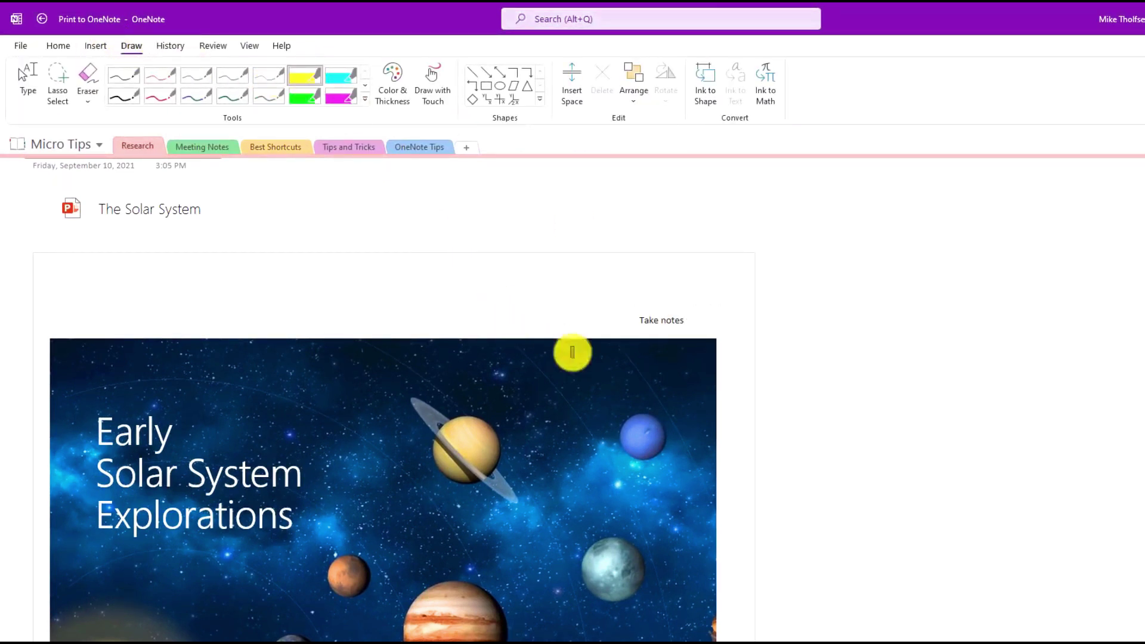
mouse_move(651, 400)
mouse_down()
mouse_move(585, 425)
mouse_move(665, 393)
mouse_up()
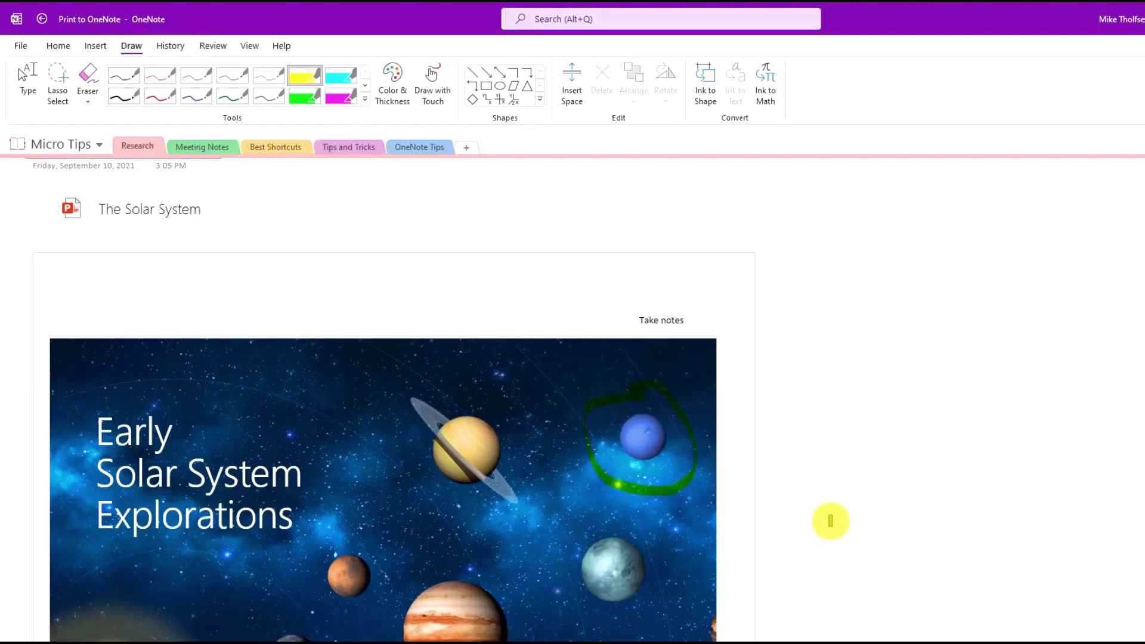
mouse_move(905, 430)
mouse_down()
mouse_move(793, 473)
mouse_move(713, 476)
mouse_move(787, 508)
mouse_up()
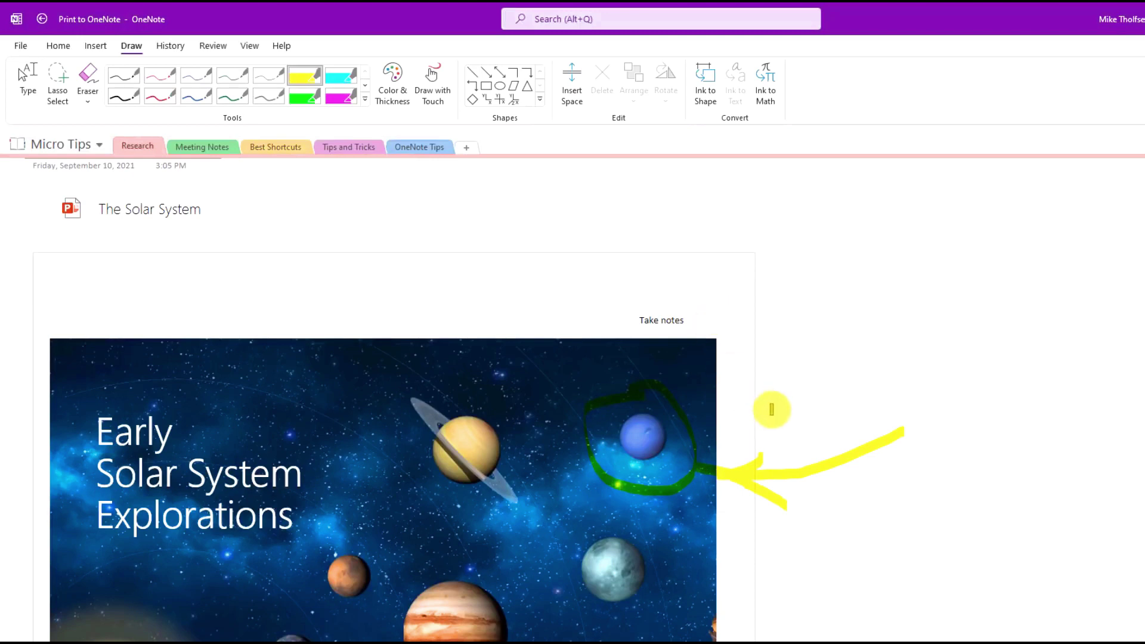
Review the annotated slides and switch from the highlighter back to typing
scroll(770, 409, down, 4)
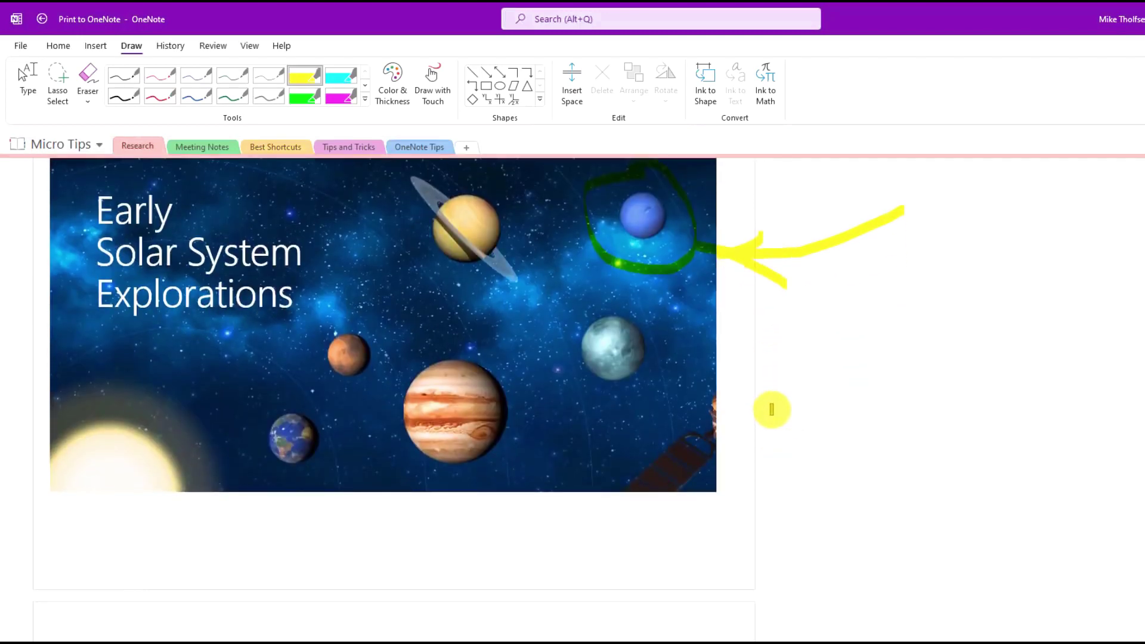
scroll(764, 381, up, 4)
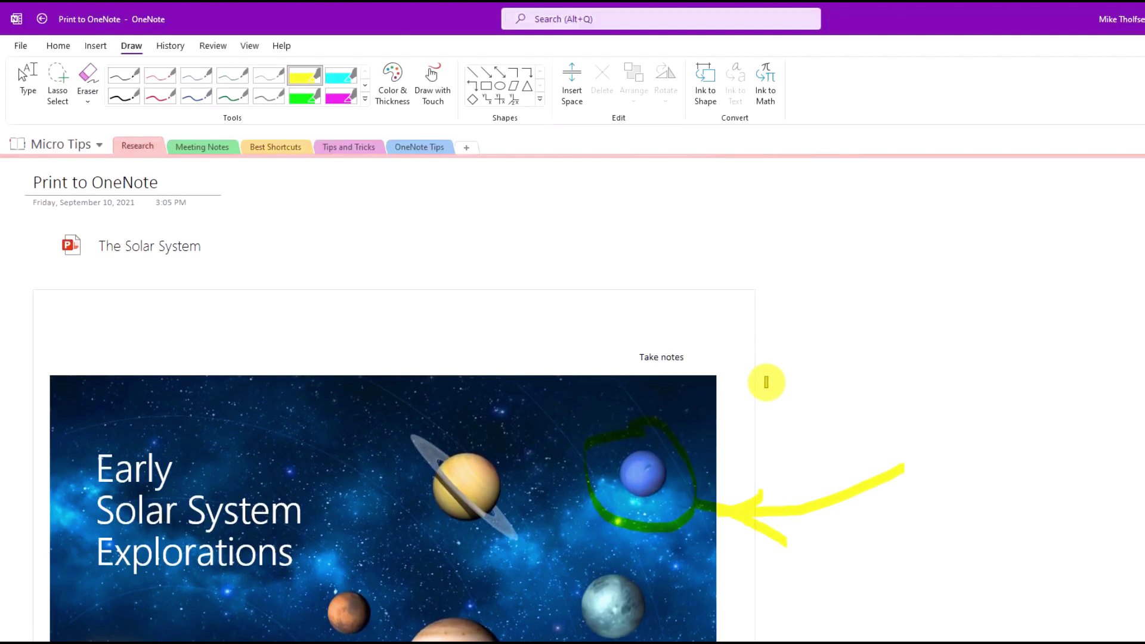
click(24, 78)
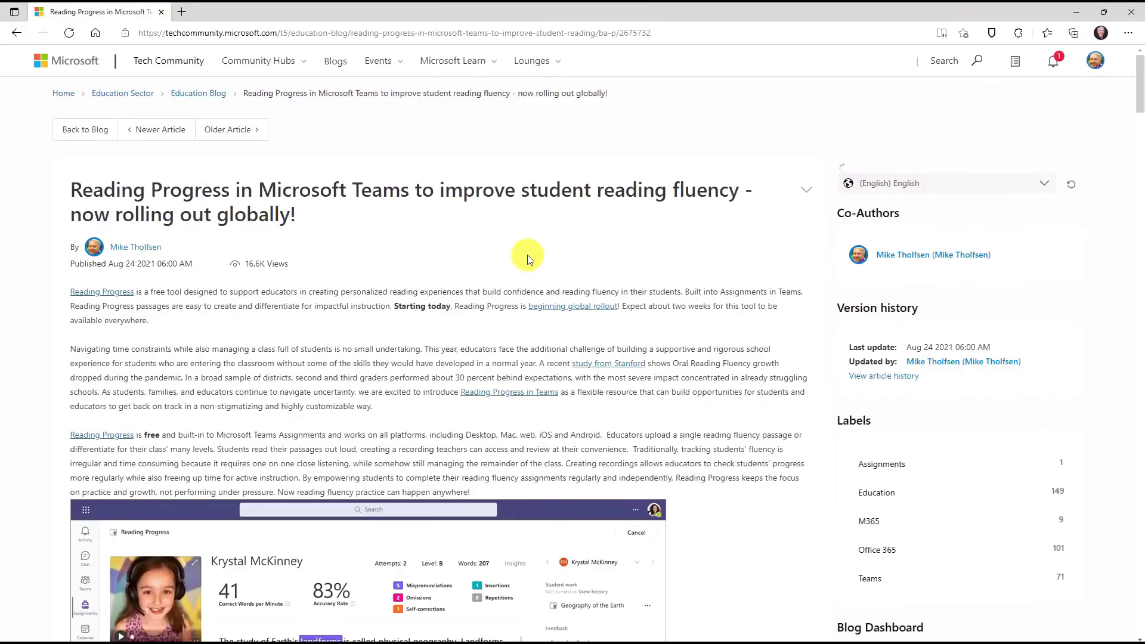
Print the Reading Progress article from Edge to the OneNote (Desktop) printer
scroll(527, 259, down, 8)
scroll(527, 259, up, 8)
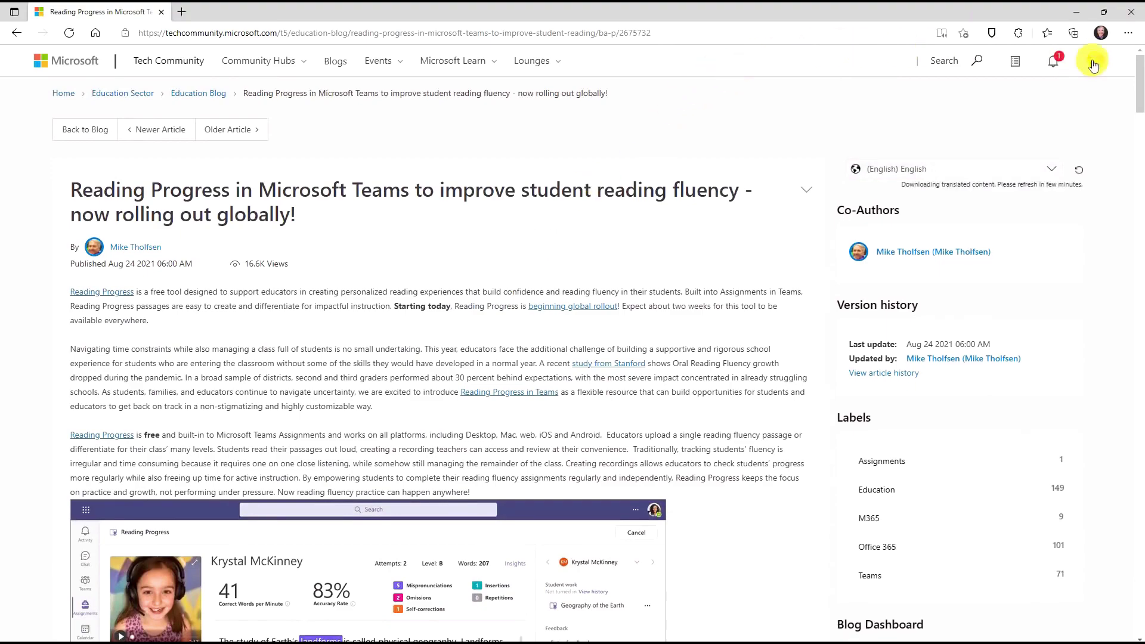
click(1128, 33)
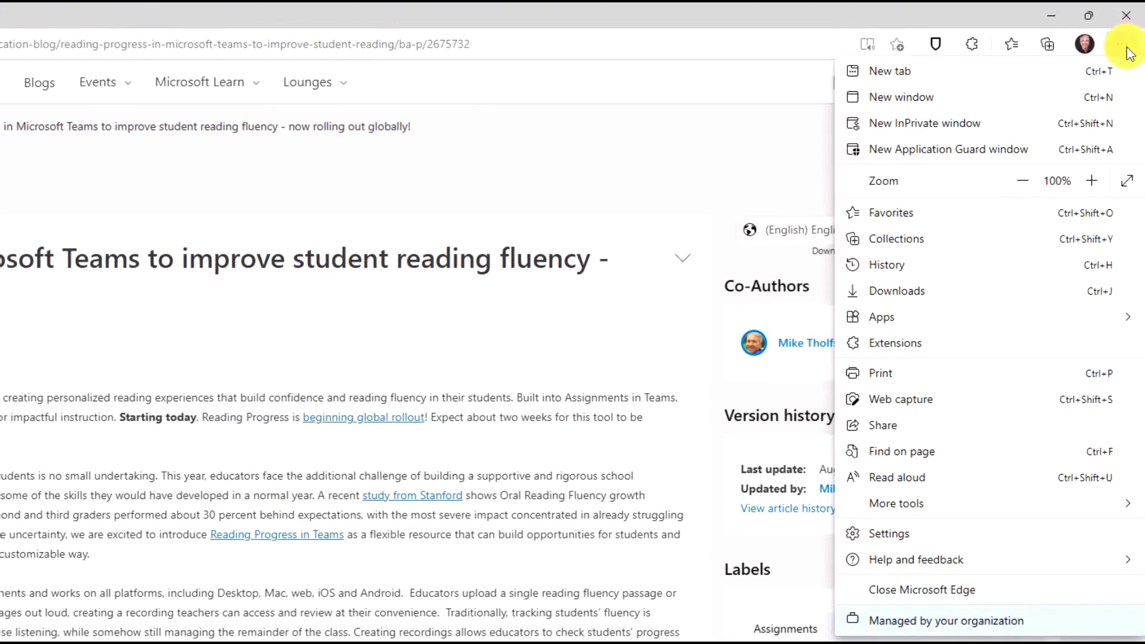
click(882, 373)
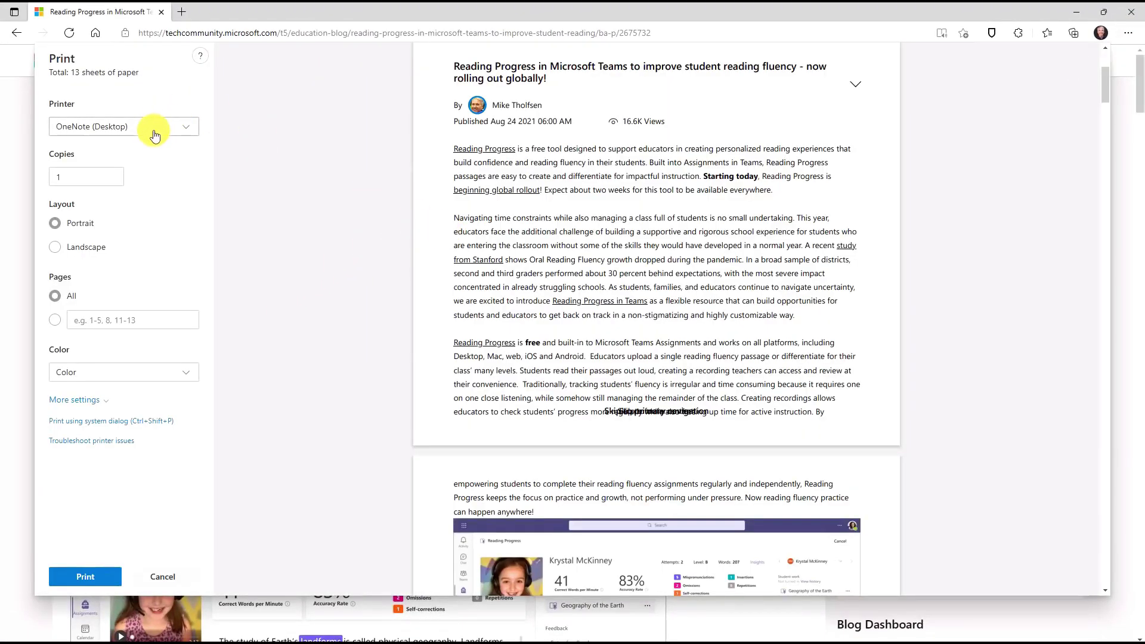
click(154, 136)
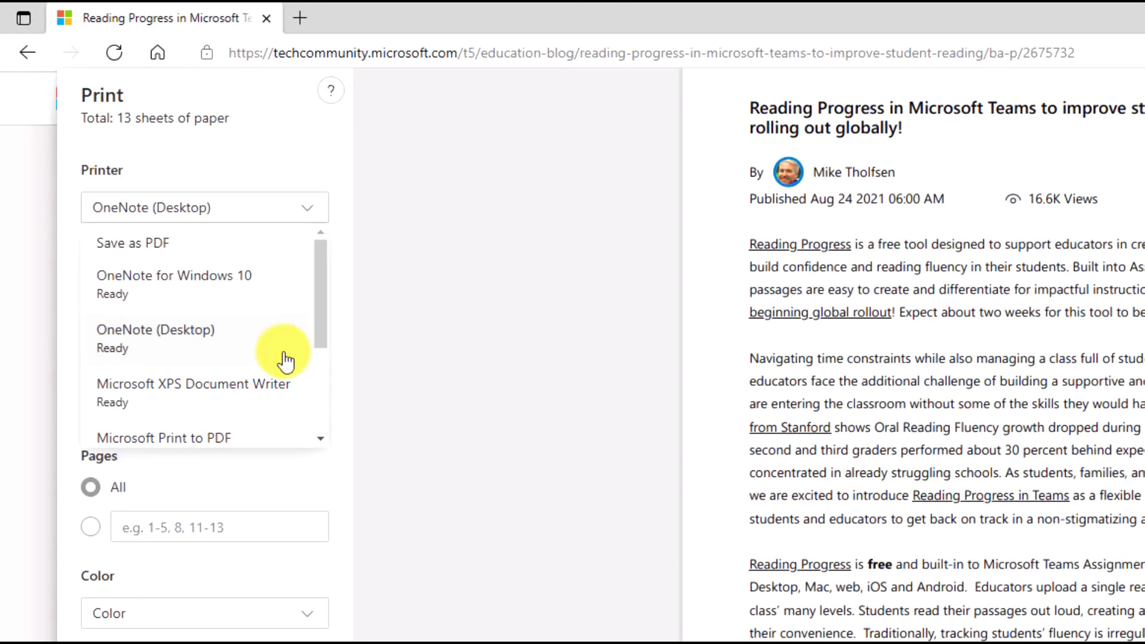
click(206, 344)
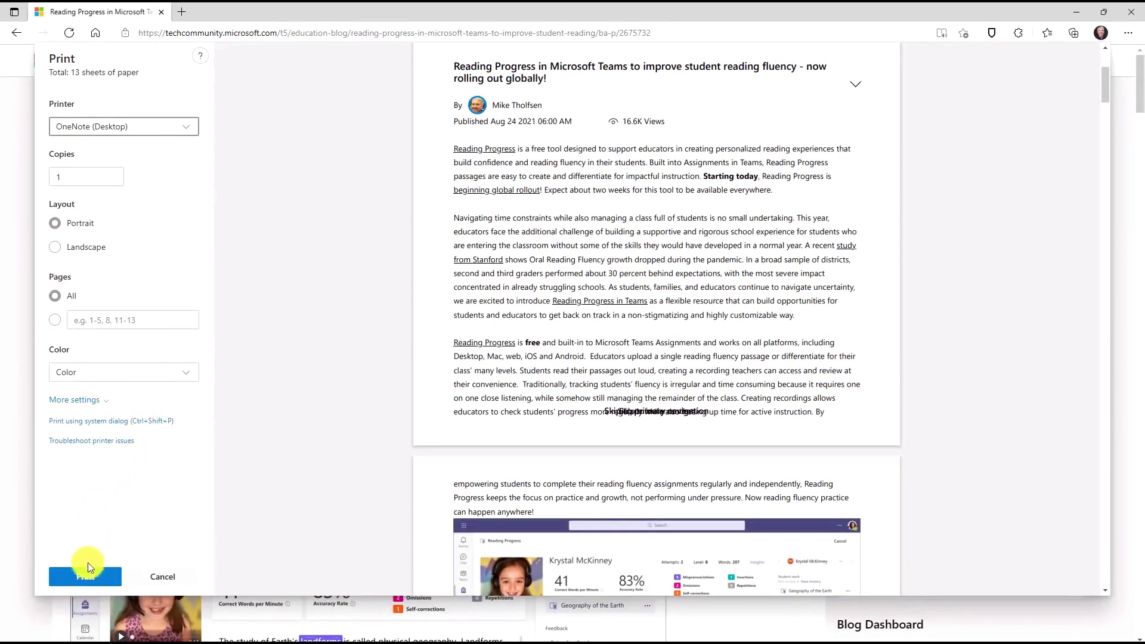
click(86, 577)
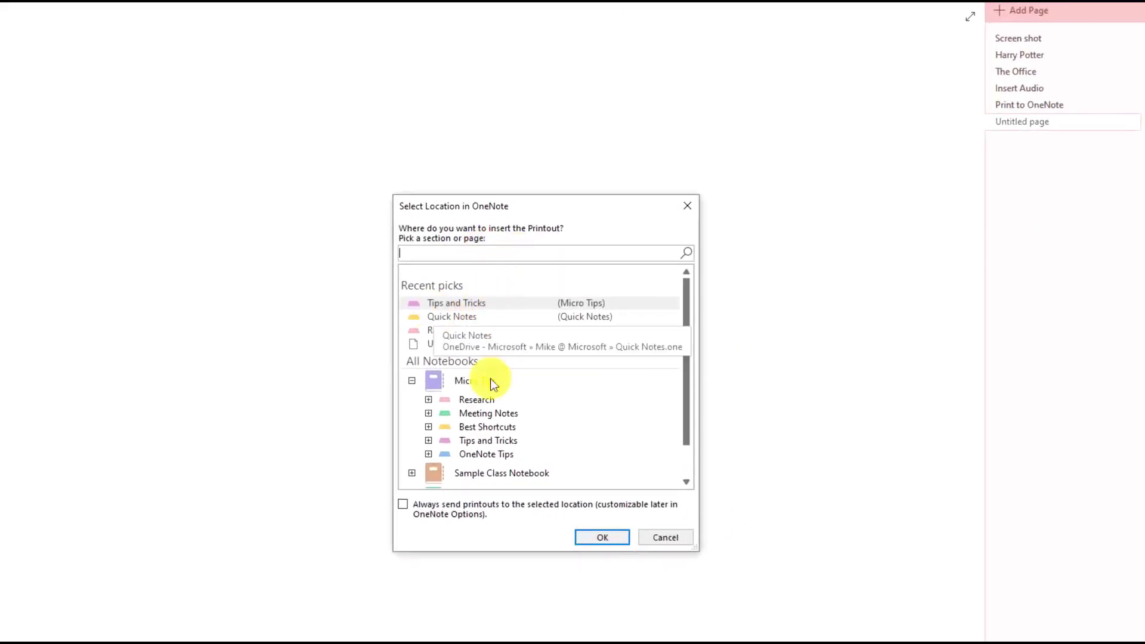
Place the printout in Tips and Tricks and highlight the words about learners across age ranges in yellow
click(602, 537)
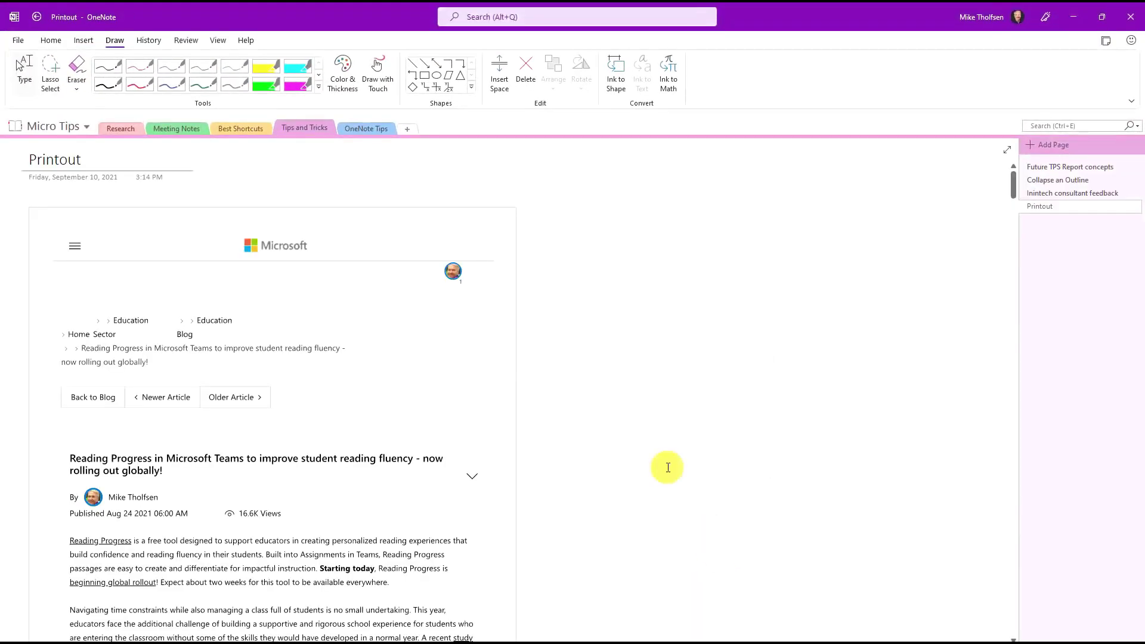
scroll(616, 396, down, 5)
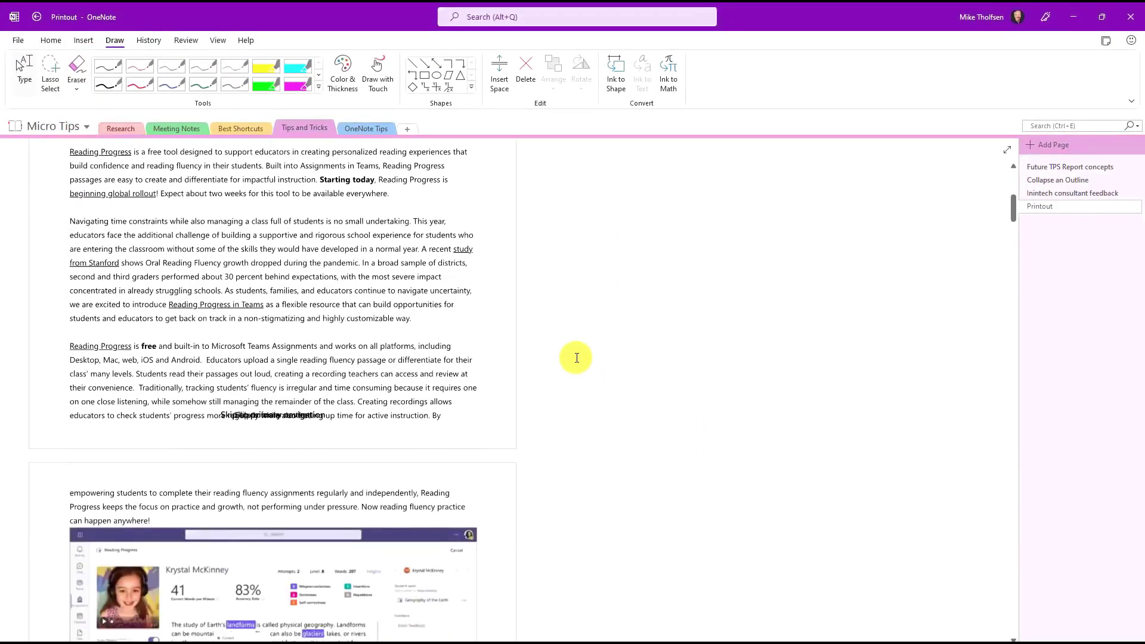
scroll(577, 358, down, 10)
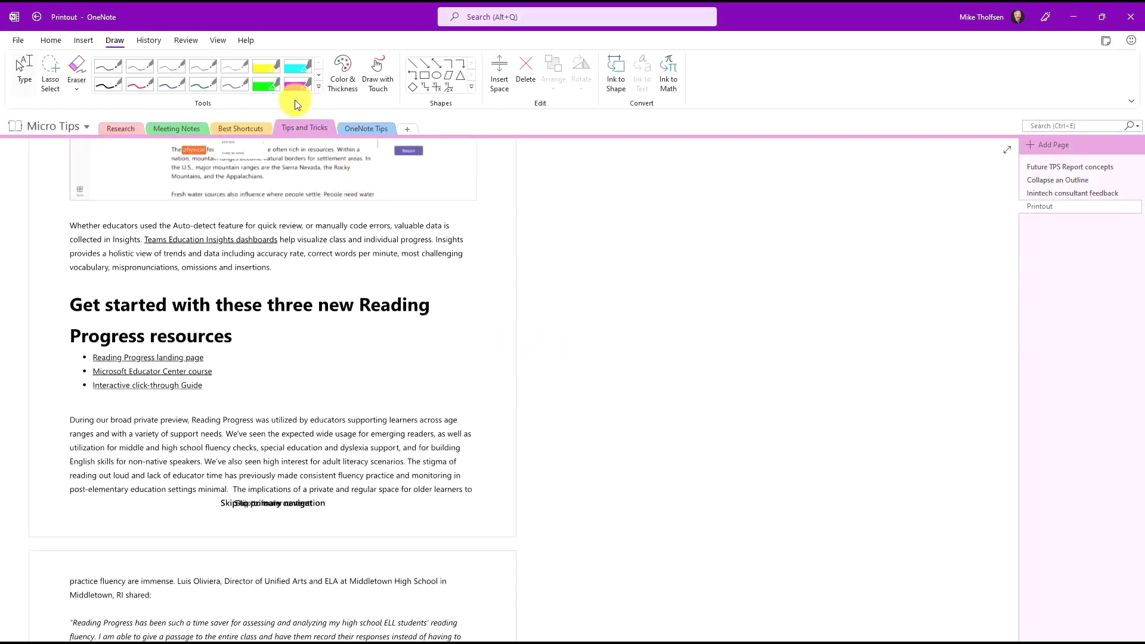
click(268, 67)
drag(392, 420, 452, 434)
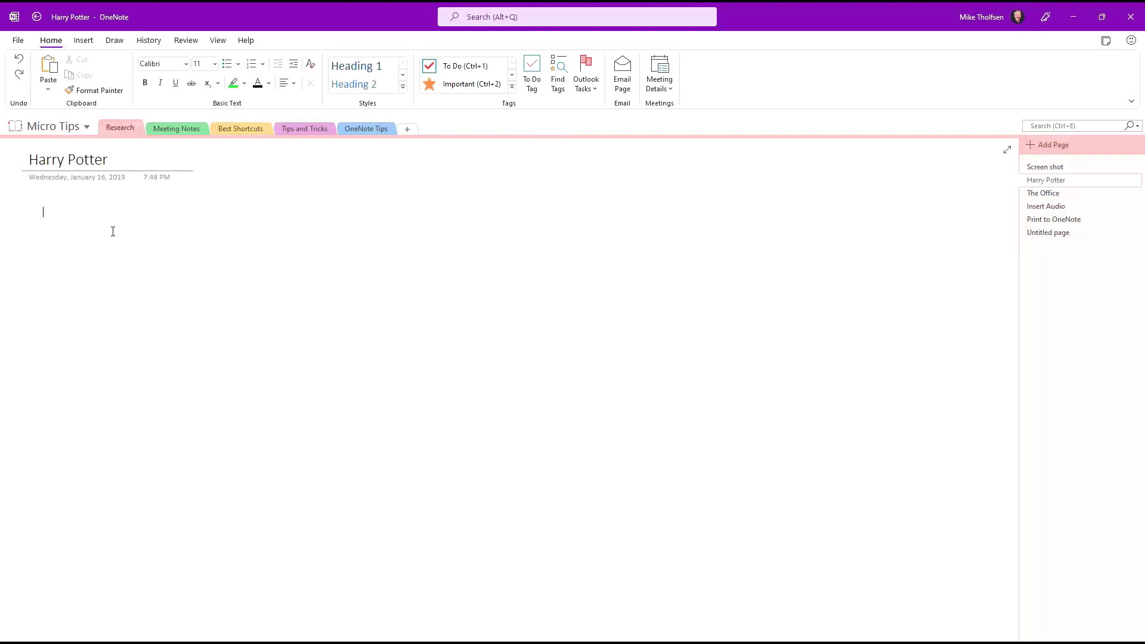
Paste the photographed Harry Potter book page below the page title and date
key(ctrl+v)
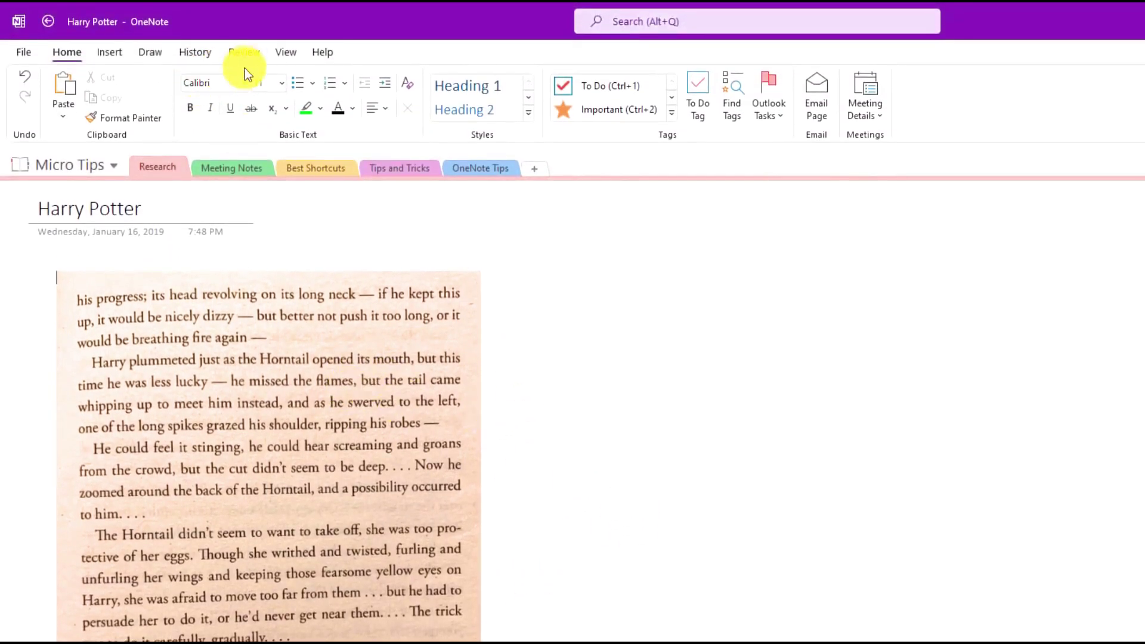
With the red pen, circle 'too long', draw a line from 'shoulder' and underline 'could hear screaming'
click(149, 52)
click(183, 106)
drag(390, 303, 399, 351)
mouse_move(241, 415)
mouse_down()
mouse_move(376, 435)
mouse_move(420, 462)
mouse_move(269, 449)
mouse_up()
mouse_move(531, 352)
mouse_down()
mouse_move(491, 376)
mouse_move(530, 425)
mouse_up()
click(66, 52)
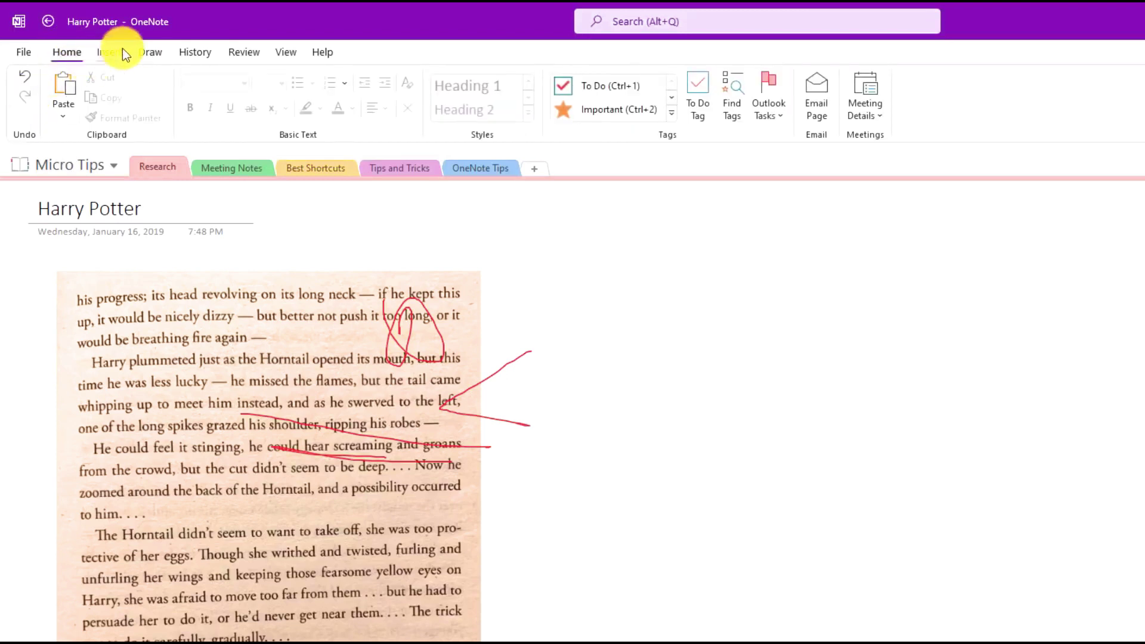
Add a bold, enlarged red 'TYPE ON IT' label and move it onto the photo's top line
click(151, 52)
click(43, 89)
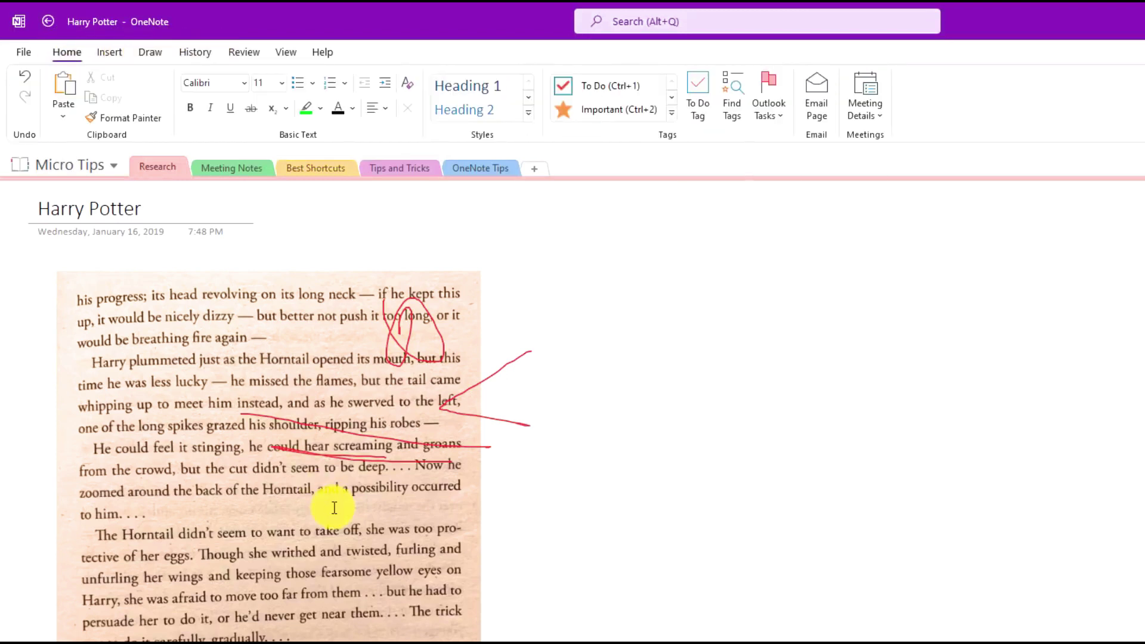
click(365, 513)
text(TYPE ON IT)
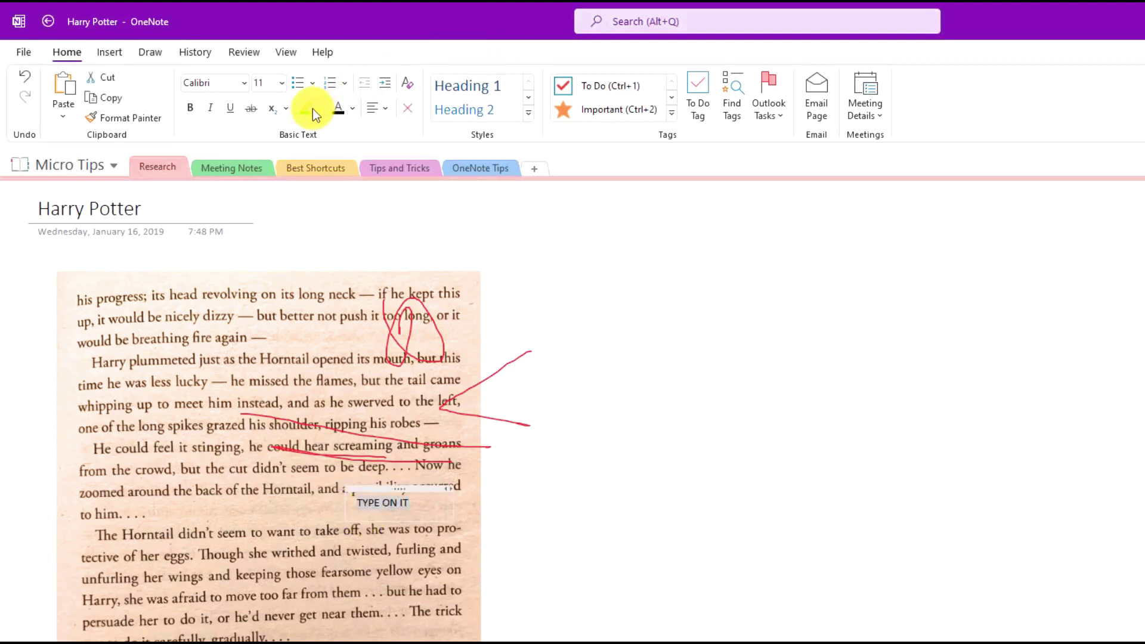
click(352, 111)
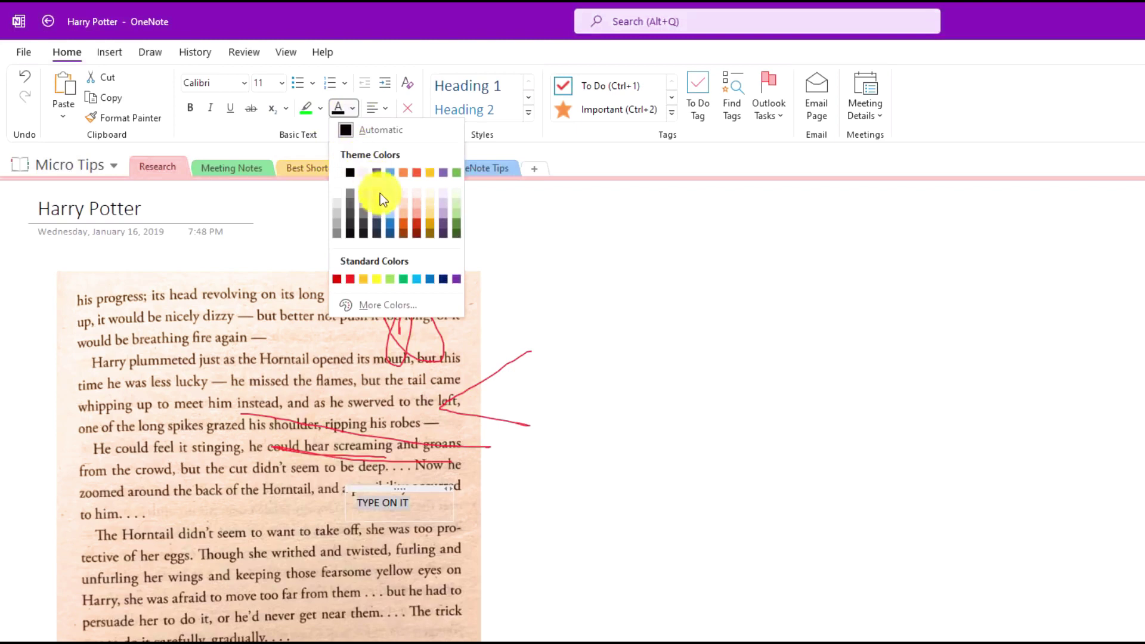
click(355, 278)
key(ctrl+b)
key(ctrl+shift+period)
key(ctrl+shift+period)
key(ctrl+shift+period)
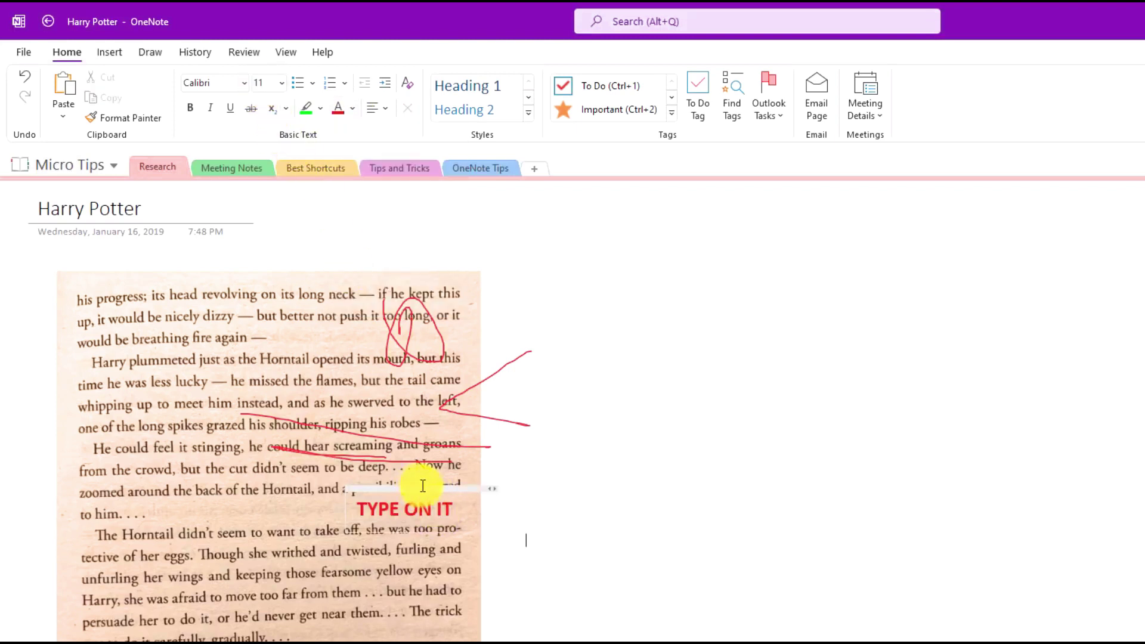
drag(423, 486, 250, 295)
click(374, 256)
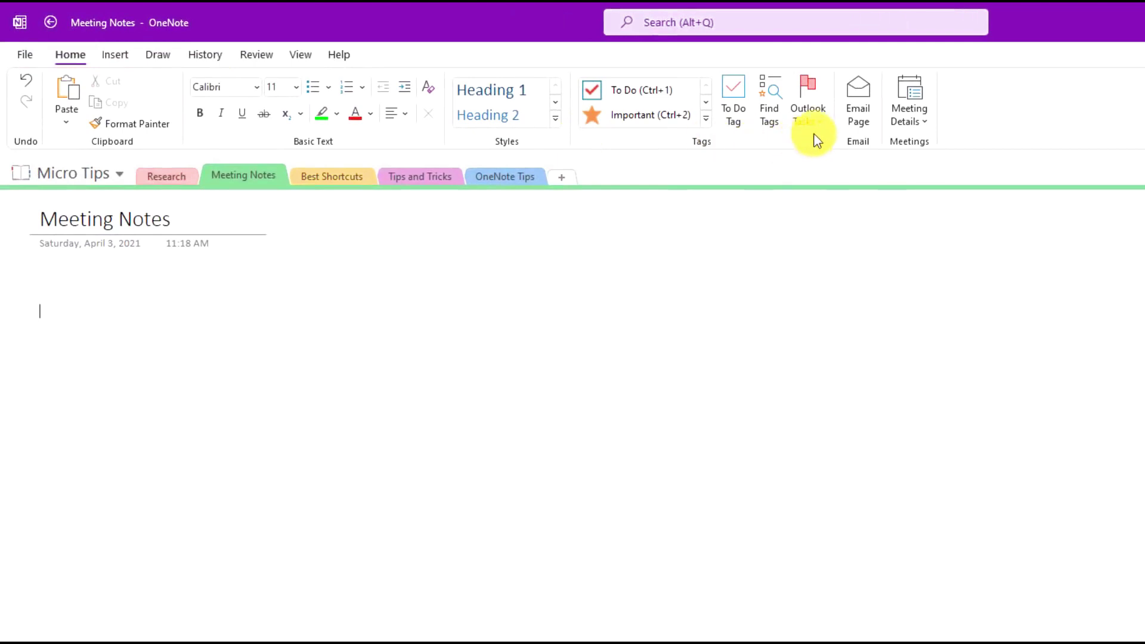
Use Meeting Details to list today's Outlook meetings, from Weekly Staff meeting to TPS Report planning
click(912, 115)
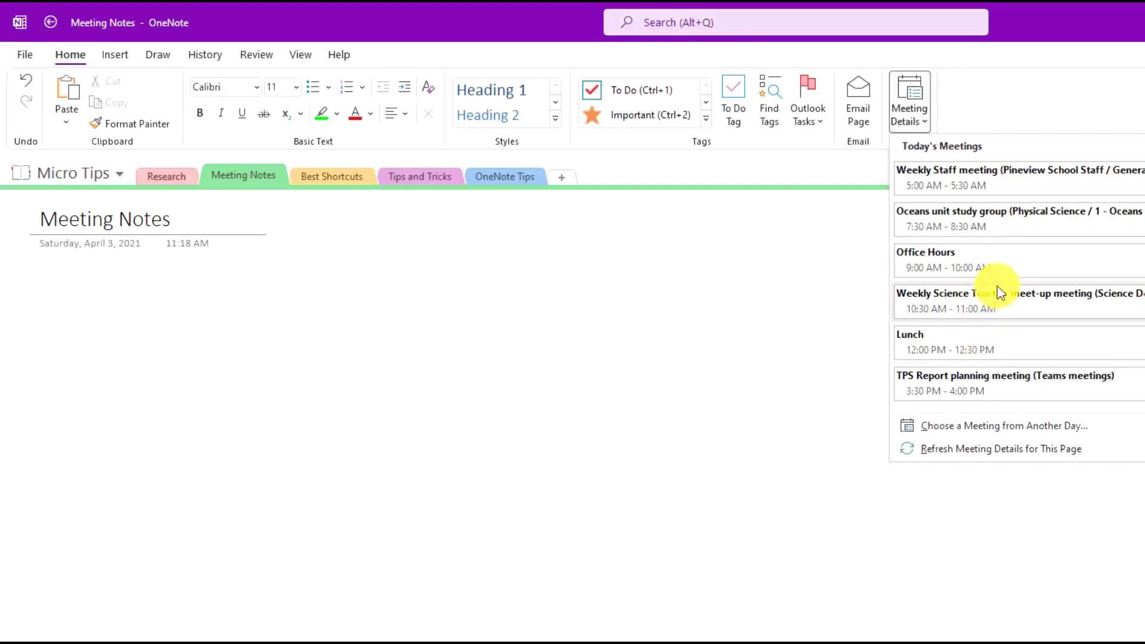
Insert the TPS Report planning meeting details and type 'Take notes' under the Notes heading
click(1032, 394)
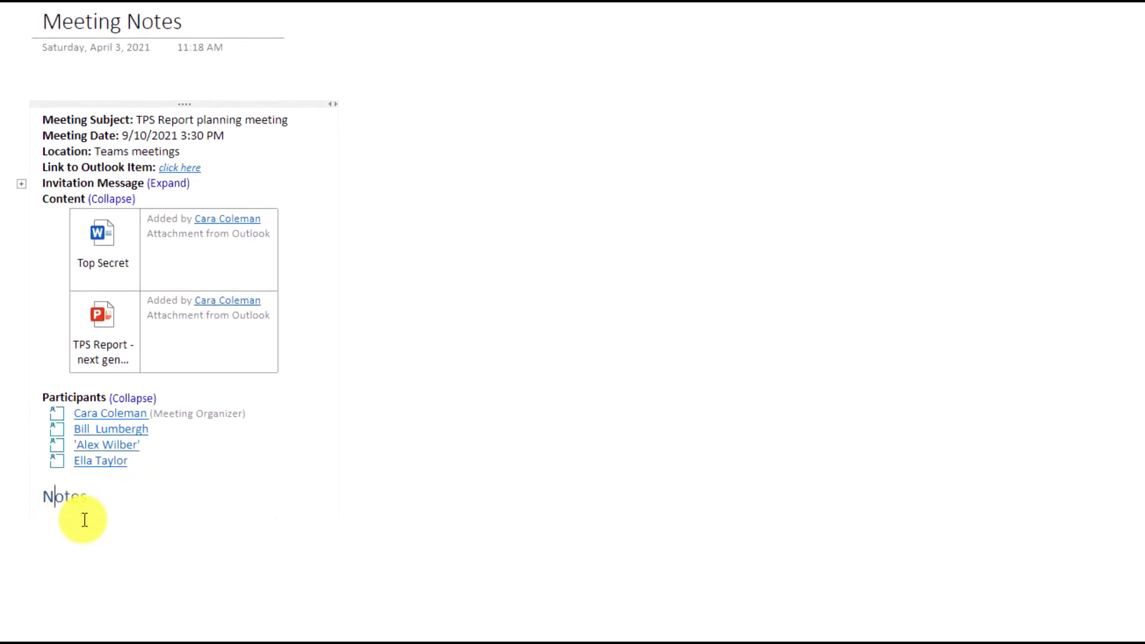
click(84, 521)
text(Take notes)
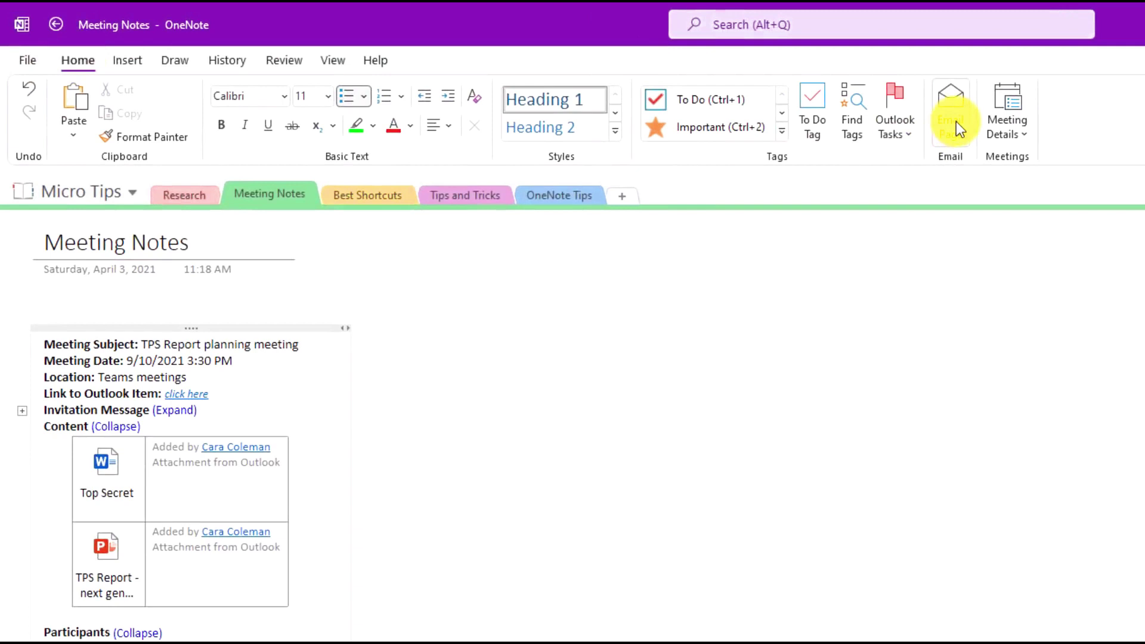
Email the Meeting Notes page through Outlook and review the draft's recipients and attachments
click(957, 121)
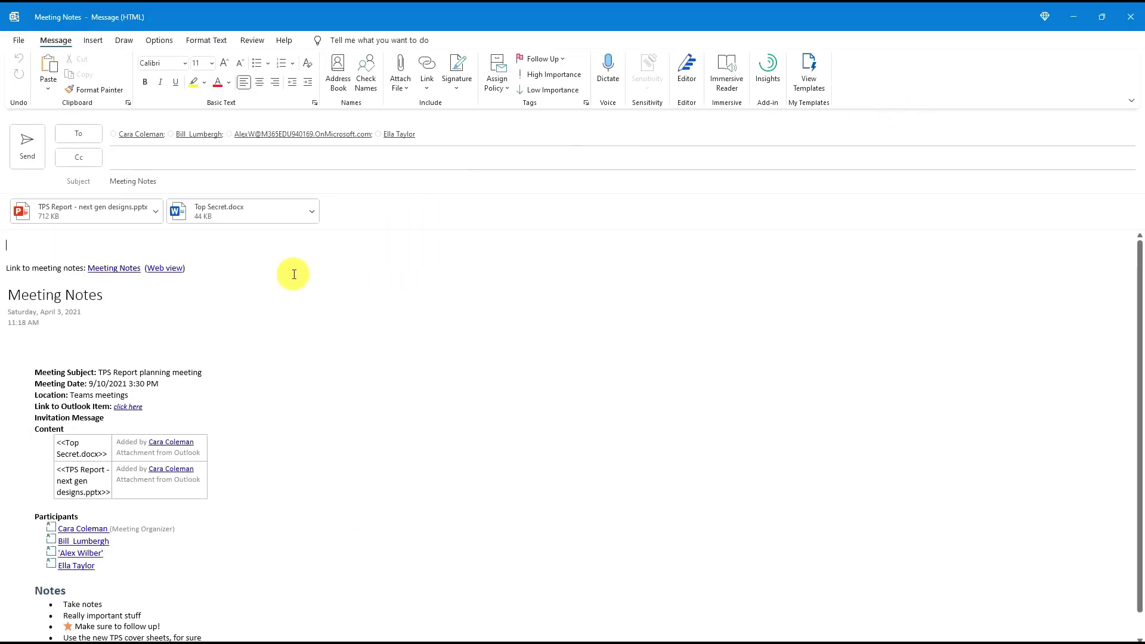
mouse_move(141, 134)
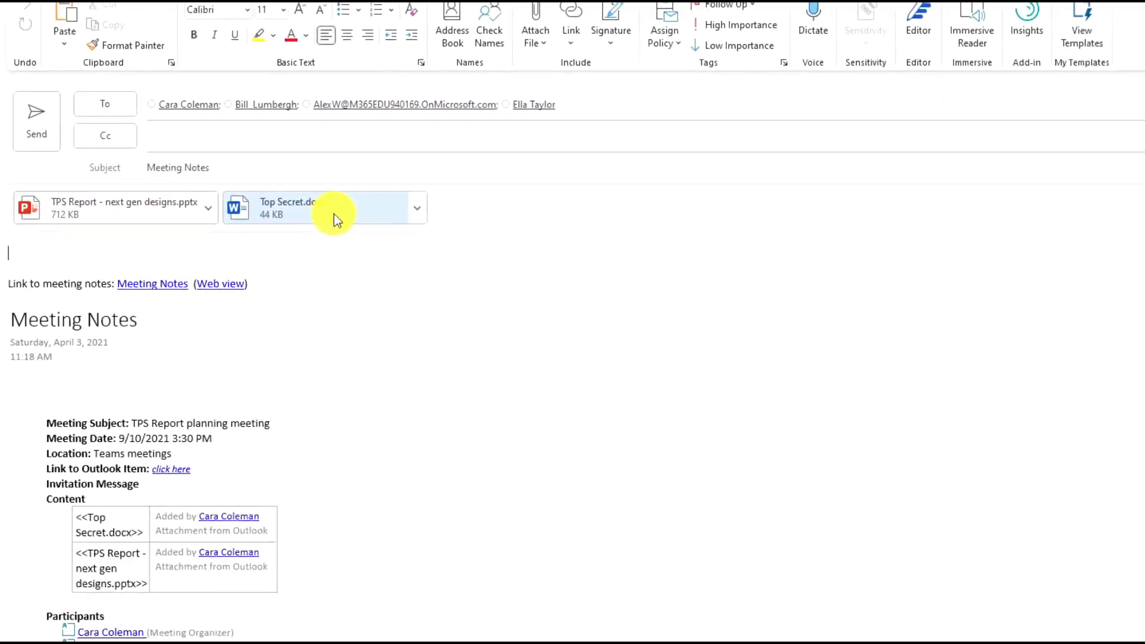
scroll(133, 343, down, 1)
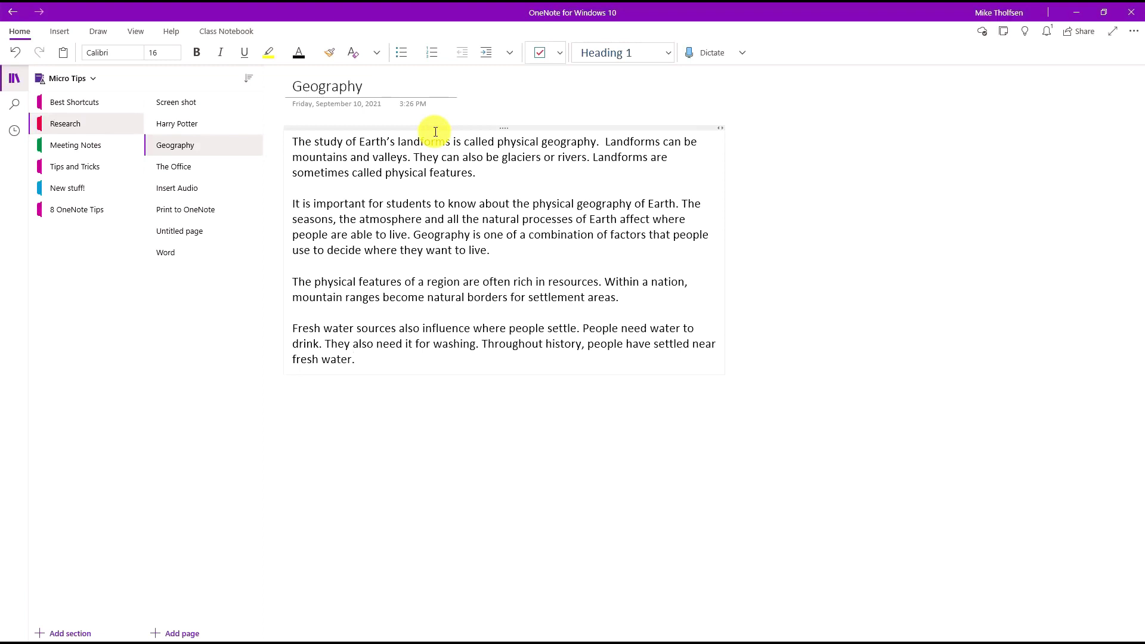
From the View tab, open the Geography page in Immersive Reader
click(138, 31)
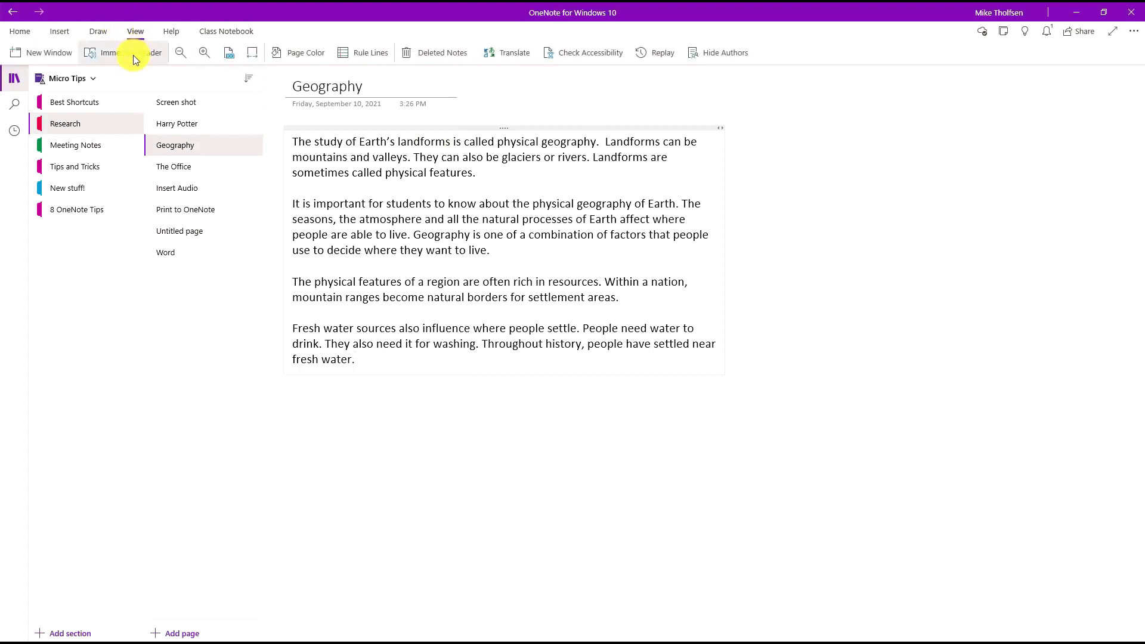
click(134, 54)
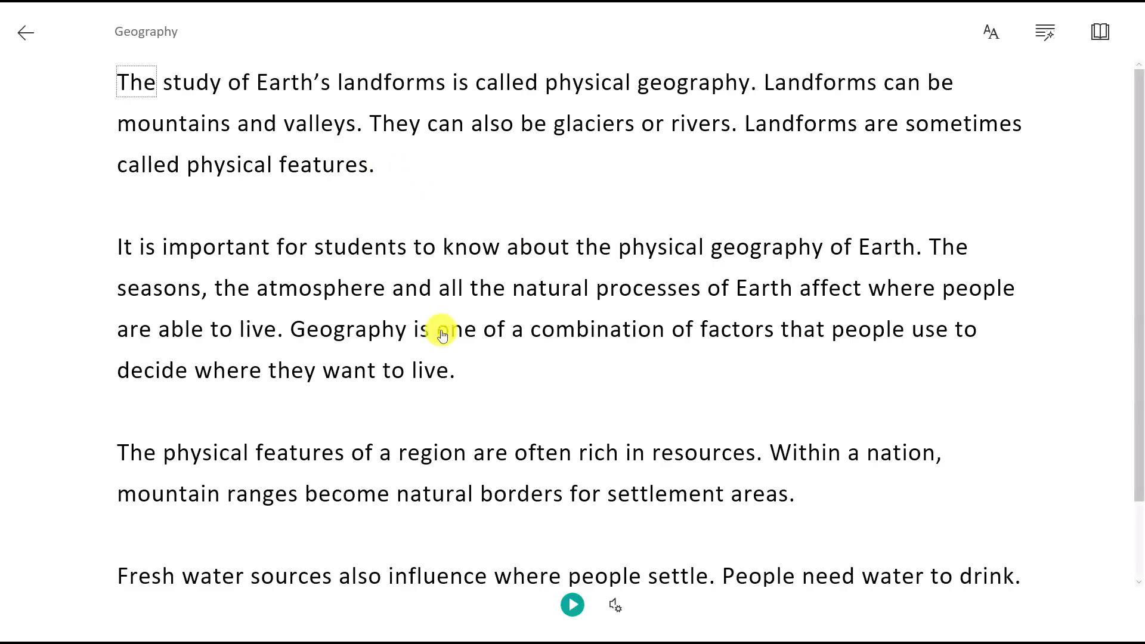
Play the Geography text aloud up to 'physical geography', then pause it
click(573, 606)
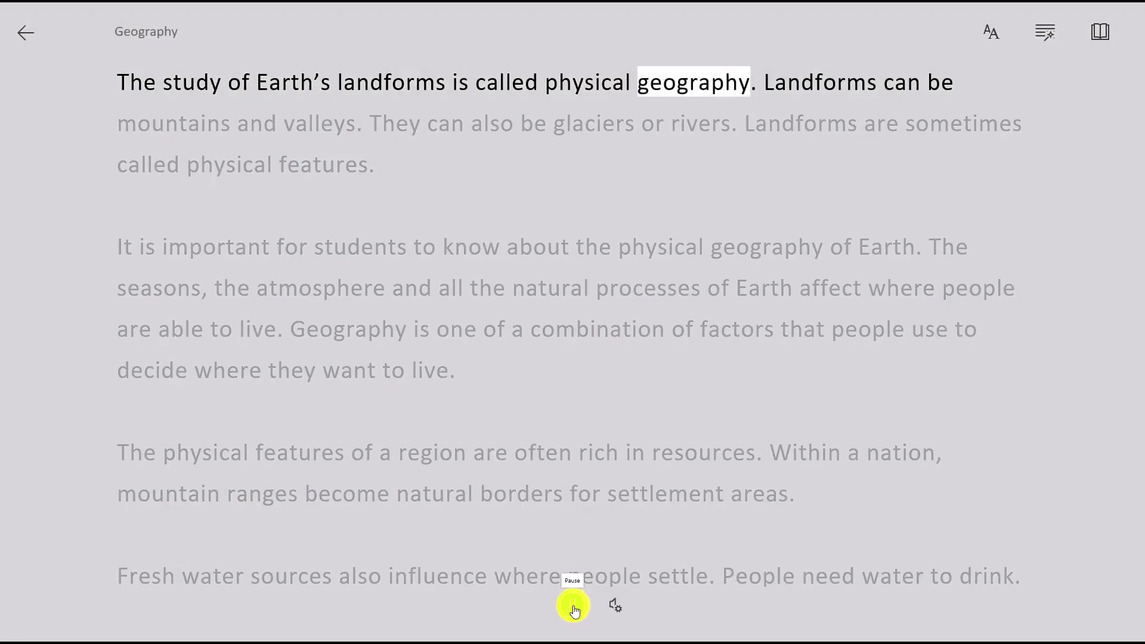
click(572, 606)
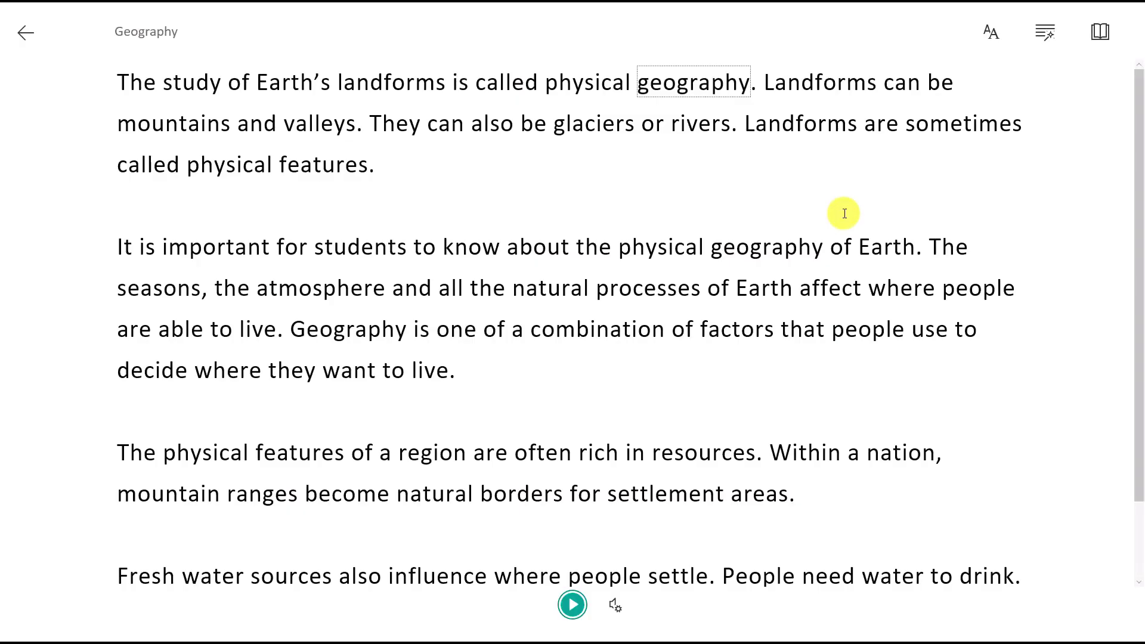
Enlarge the Immersive Reader text from 42 to 72 and turn on Increase Spacing
click(992, 47)
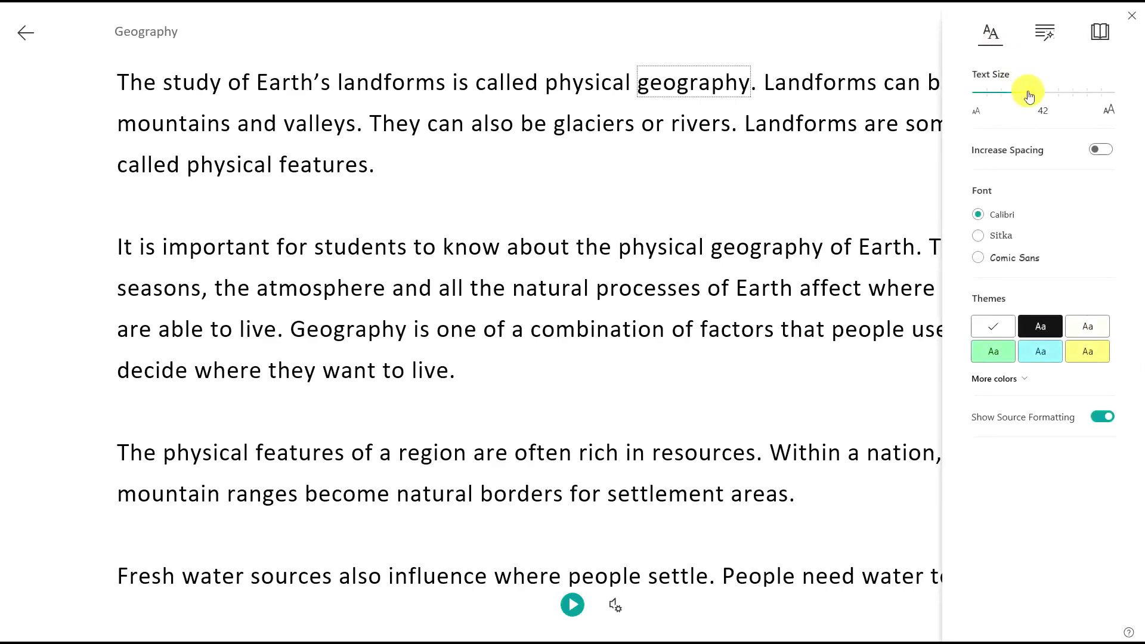
drag(1033, 99, 1090, 93)
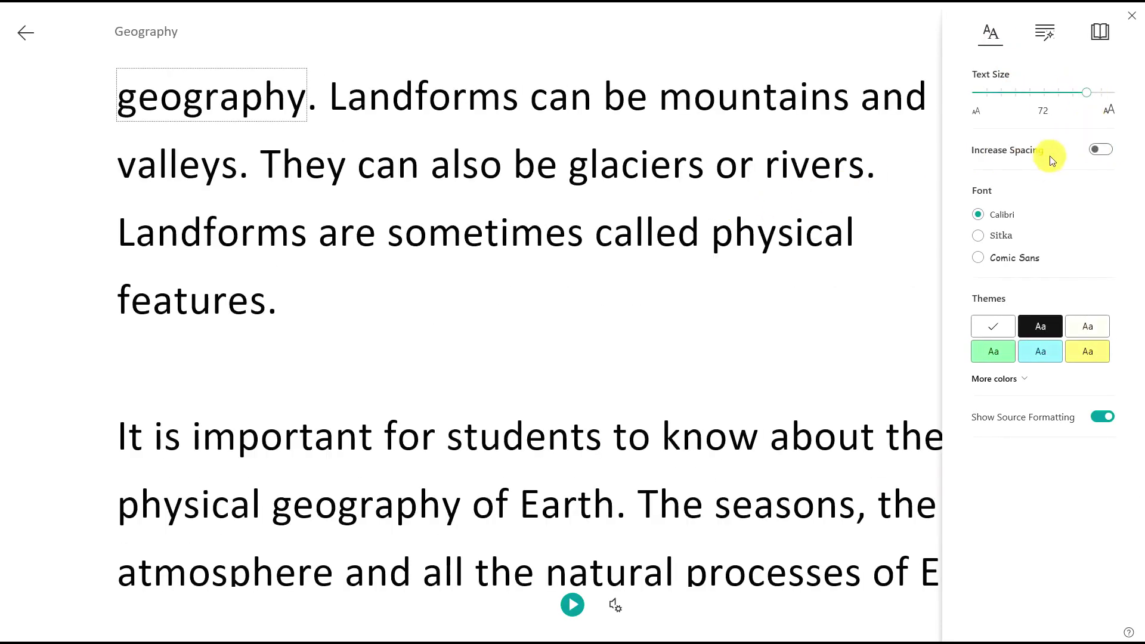
click(1107, 155)
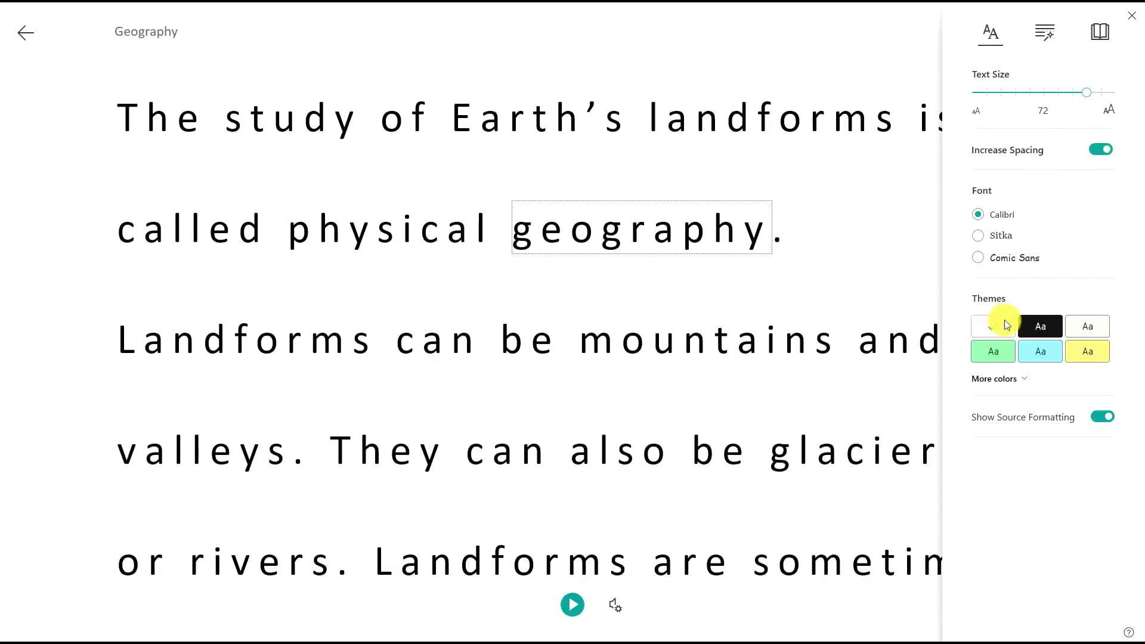
Try the light blue, yellow and green themes, settle on Dark, and choose Comic Sans
click(1050, 332)
click(1047, 352)
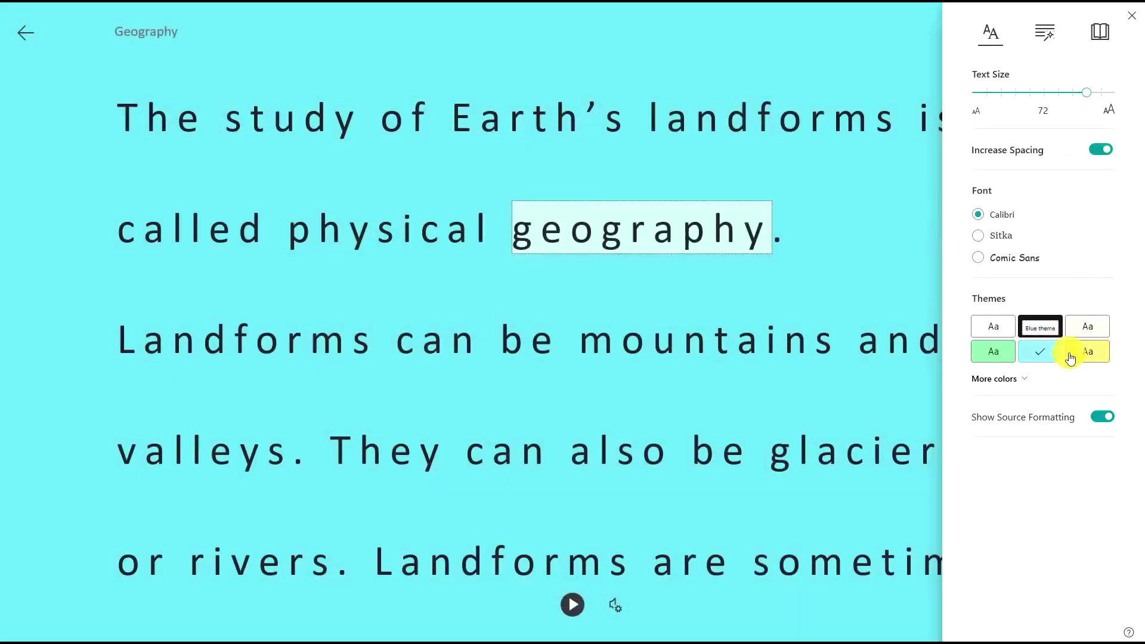
click(1089, 356)
click(1005, 358)
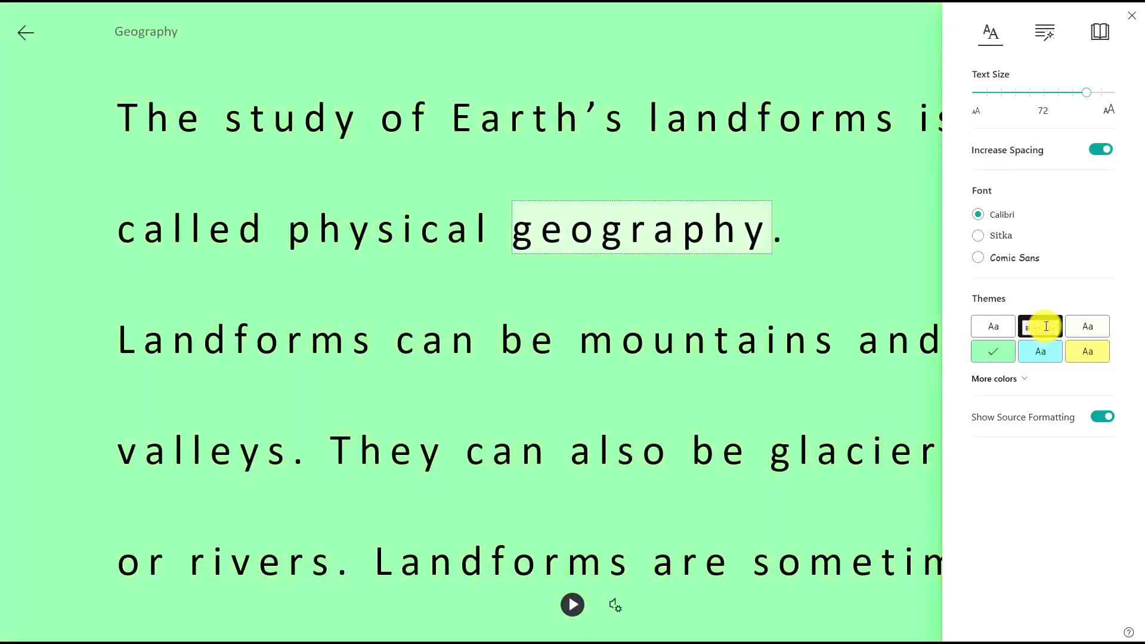
click(1047, 328)
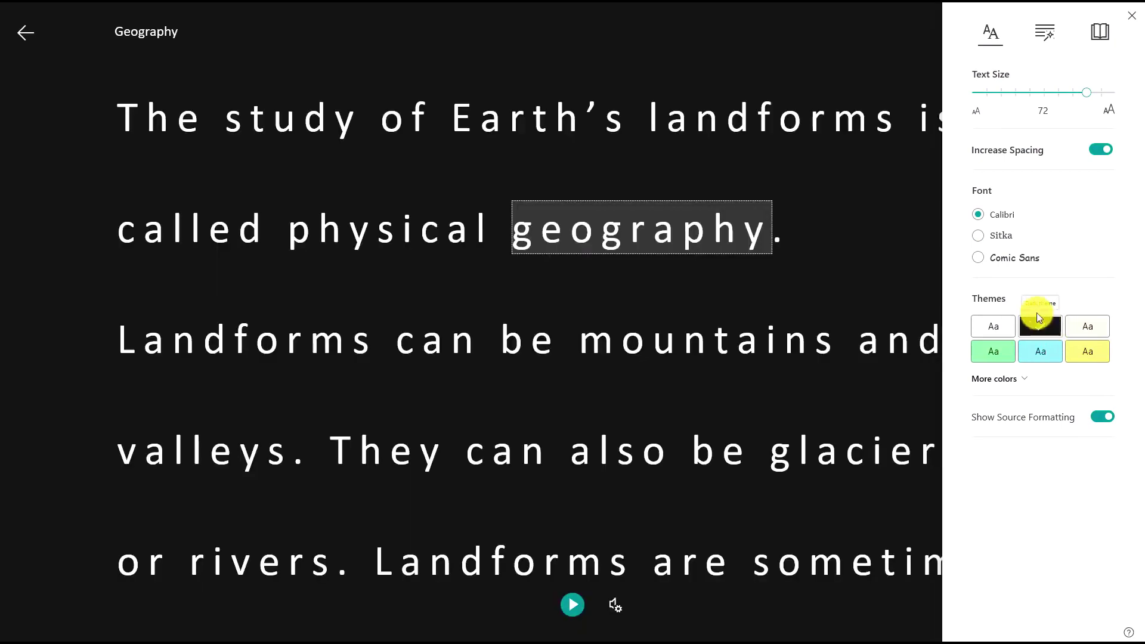
click(979, 258)
Turn on syllables and colour nouns, verbs and adjectives, with verbs in pink
click(1043, 35)
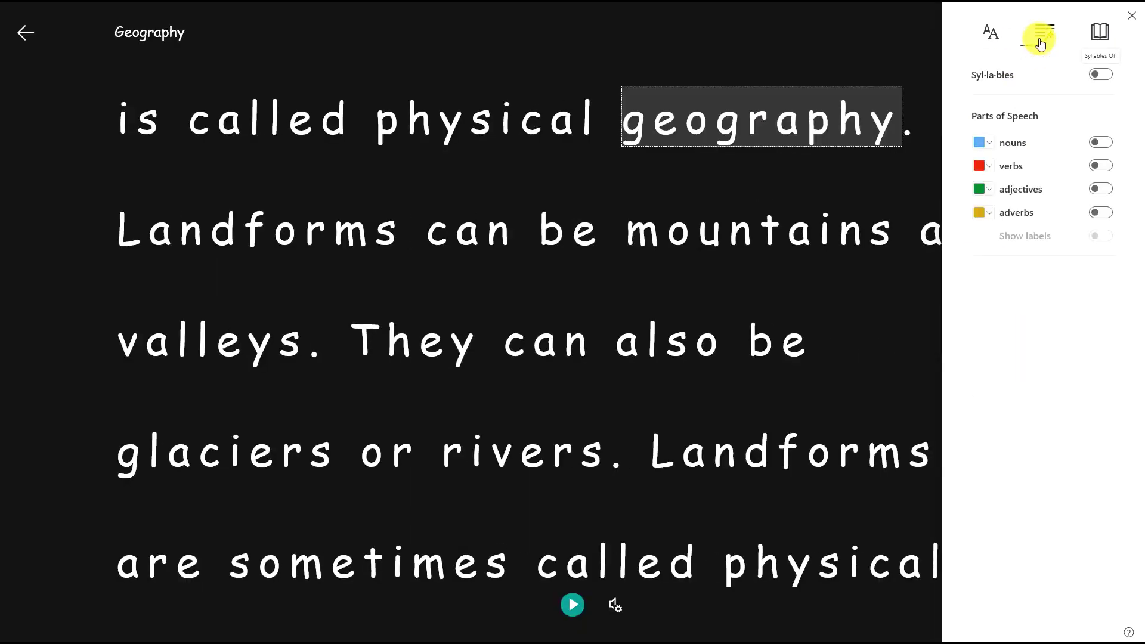
click(1102, 75)
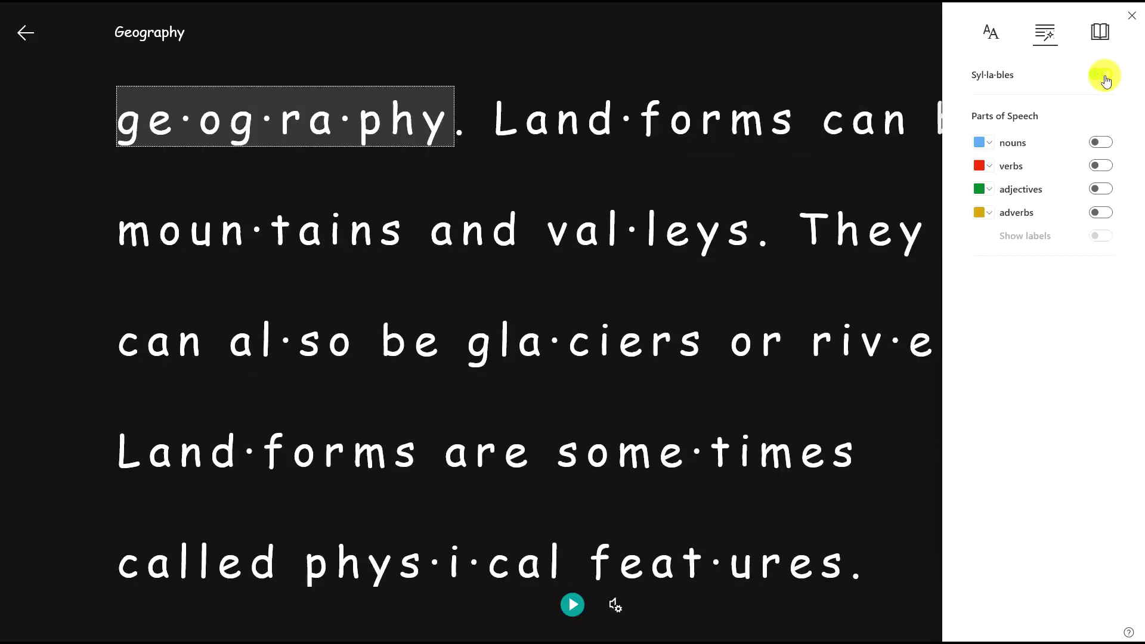
click(1104, 141)
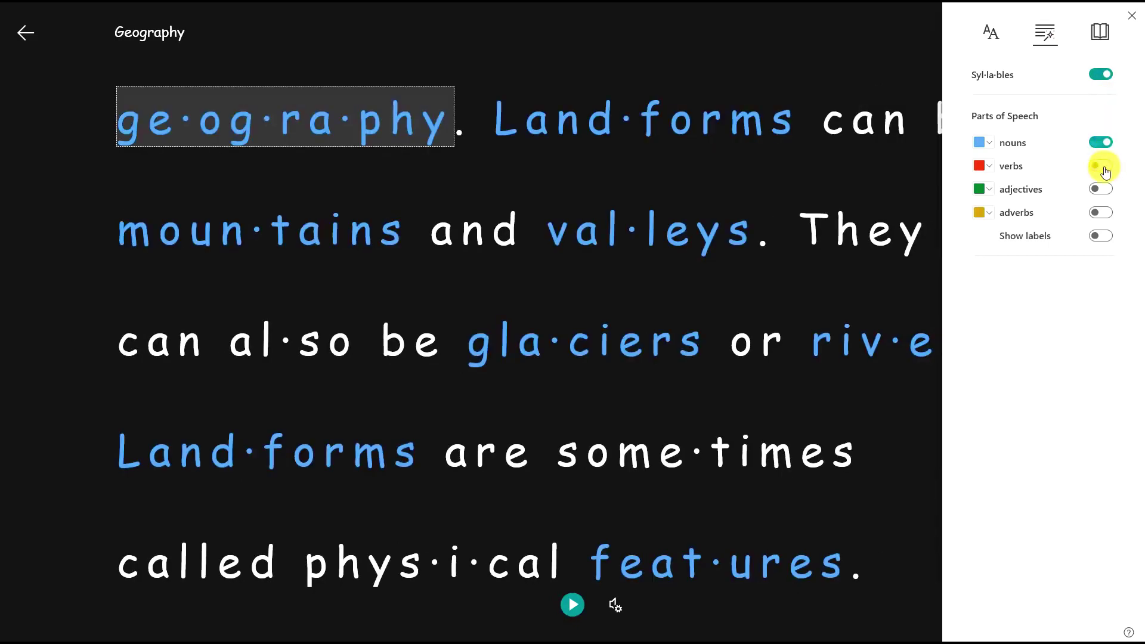
click(1104, 167)
click(1101, 189)
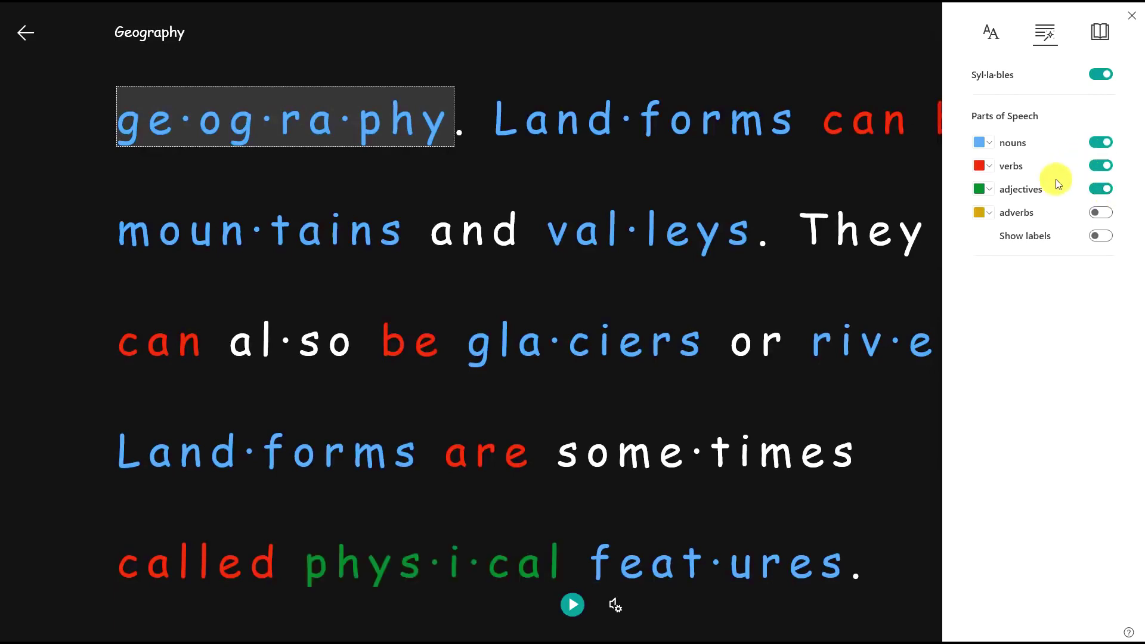
click(983, 166)
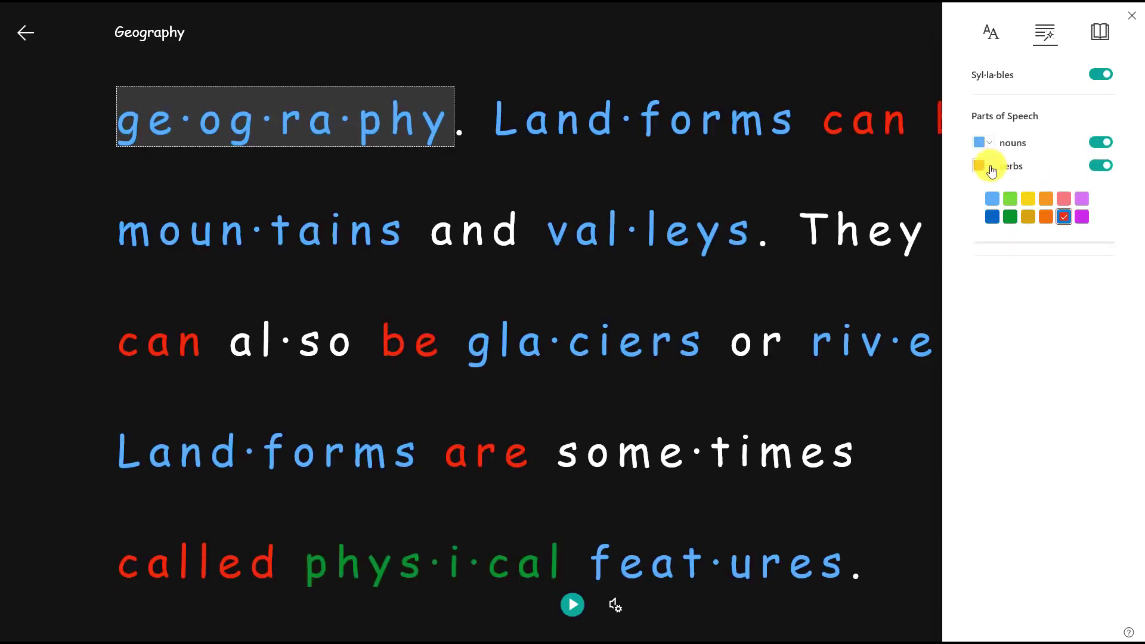
click(1081, 199)
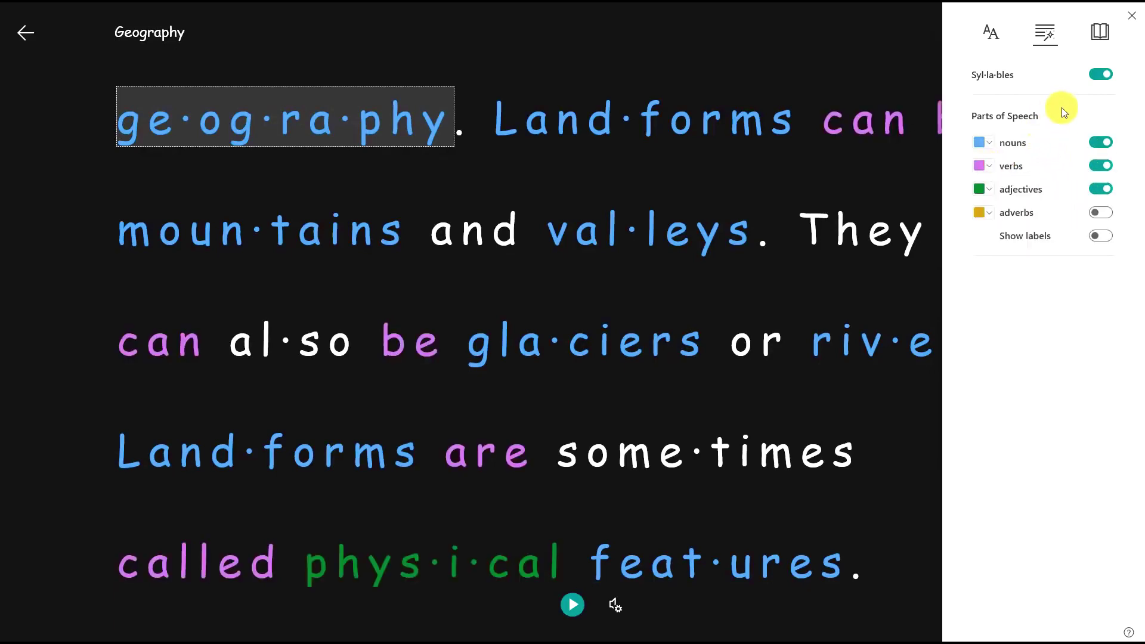
Turn off adjective and noun colouring and shrink the text to size 36
click(1102, 190)
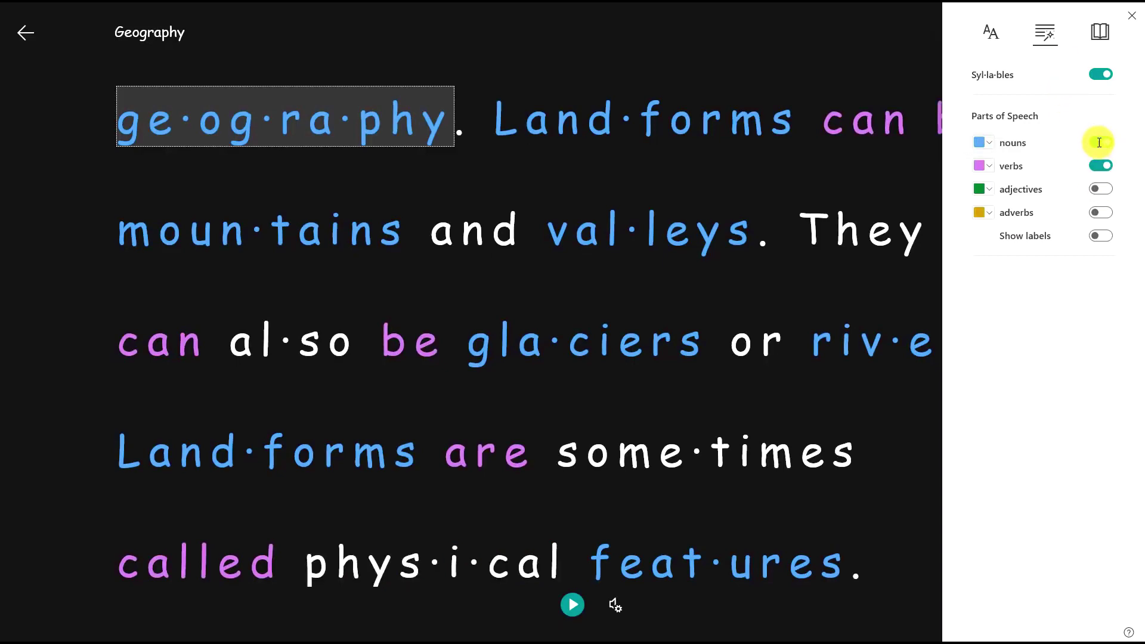
click(1100, 142)
click(991, 32)
drag(1101, 92, 1020, 94)
Switch to the light blue theme, use one-line focus down two lines, and briefly read aloud
click(1041, 351)
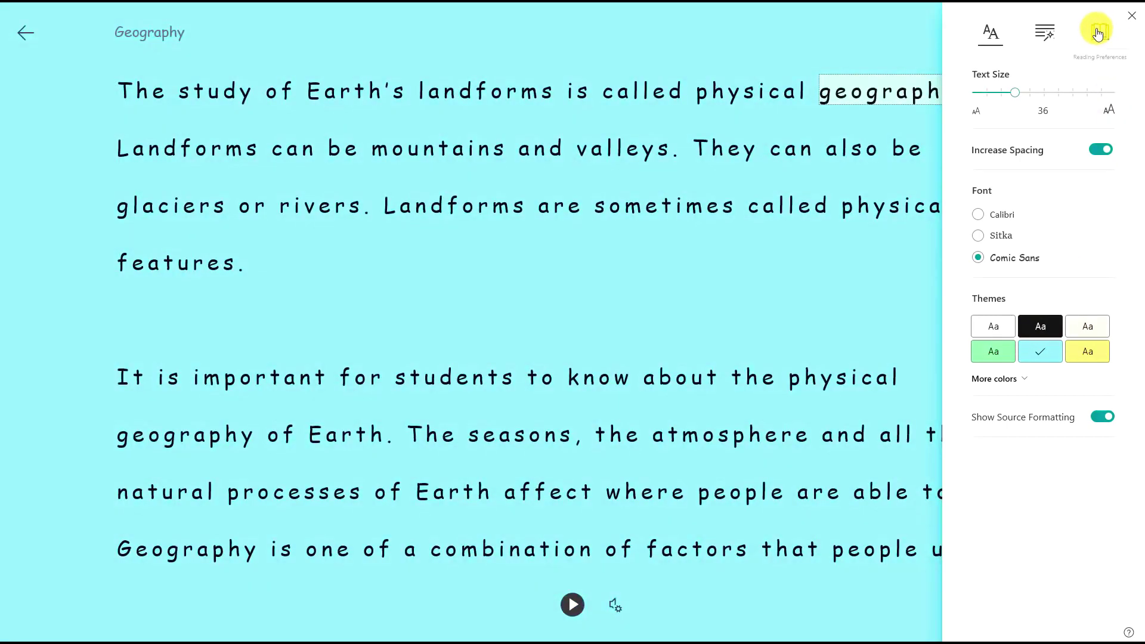
click(1099, 34)
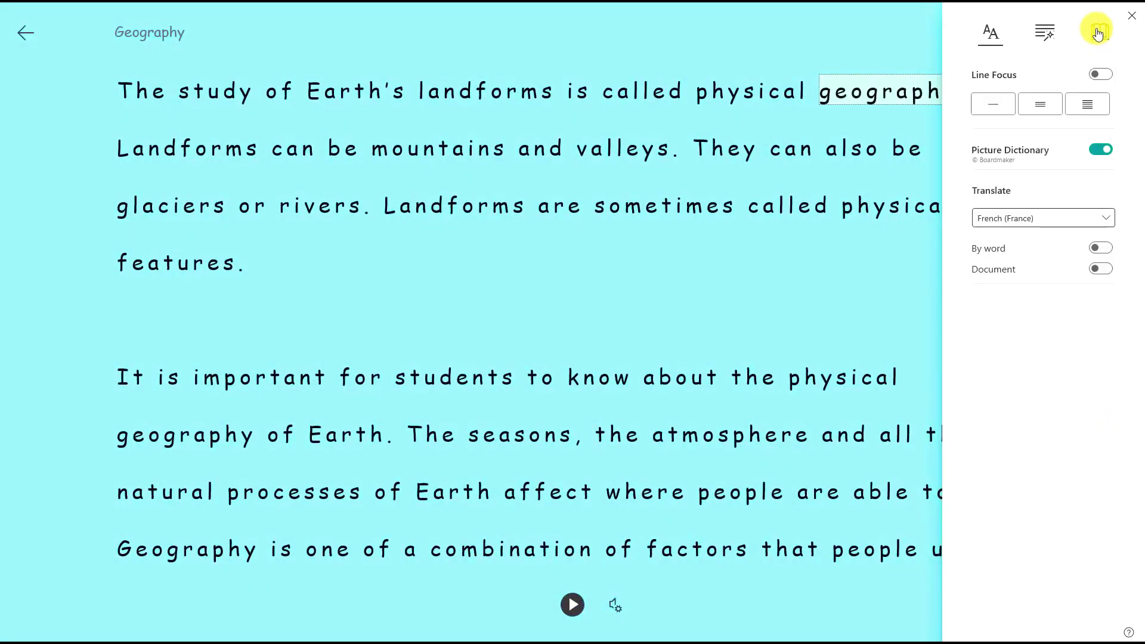
click(1103, 73)
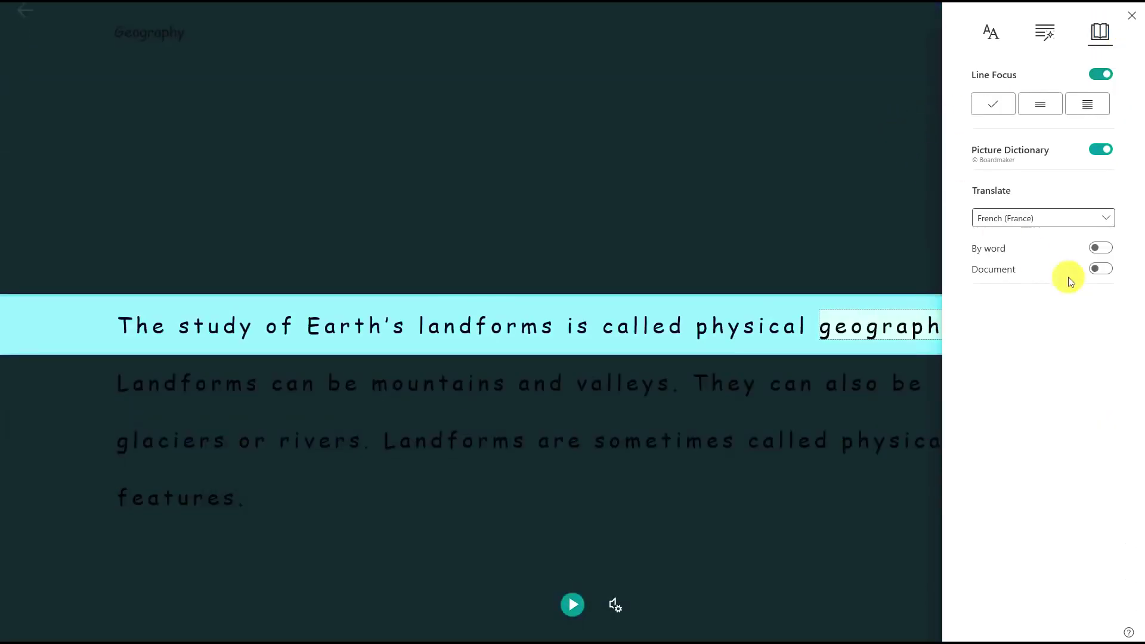
click(921, 122)
click(1113, 374)
click(1113, 375)
click(576, 600)
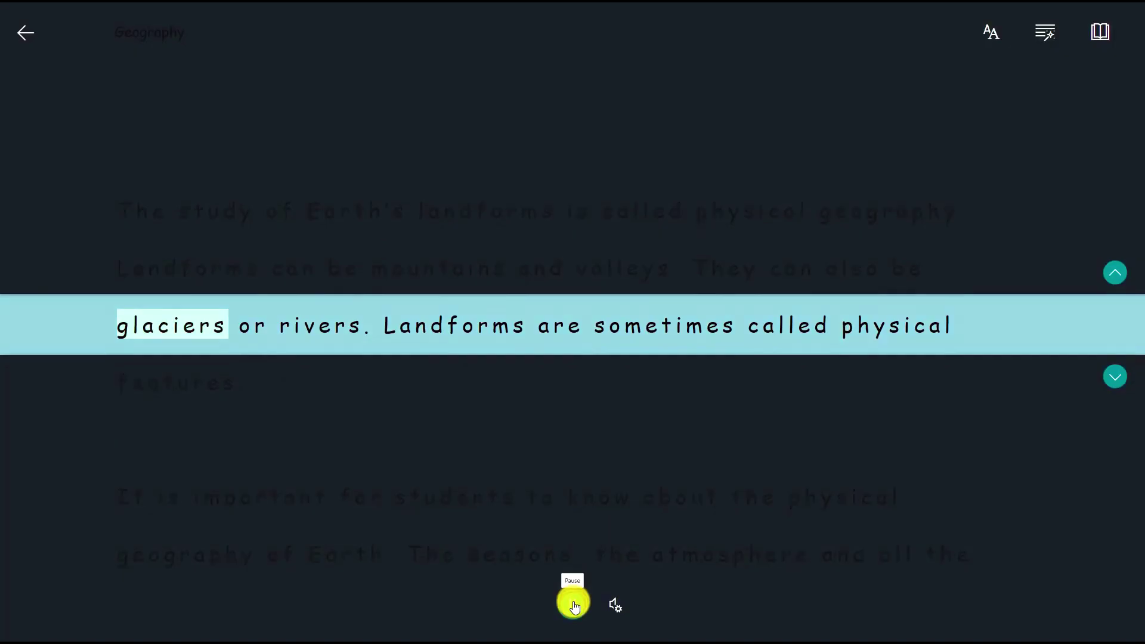
click(574, 604)
Try three-line and five-line focus, then turn line focus off
click(1101, 32)
click(1053, 108)
click(1088, 106)
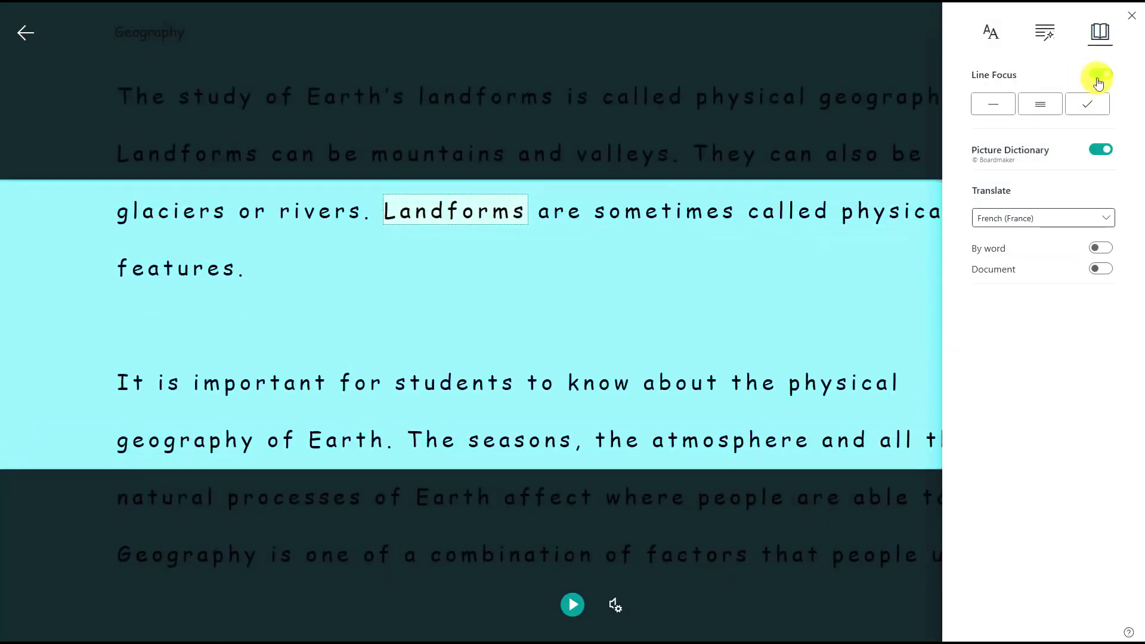
click(1097, 76)
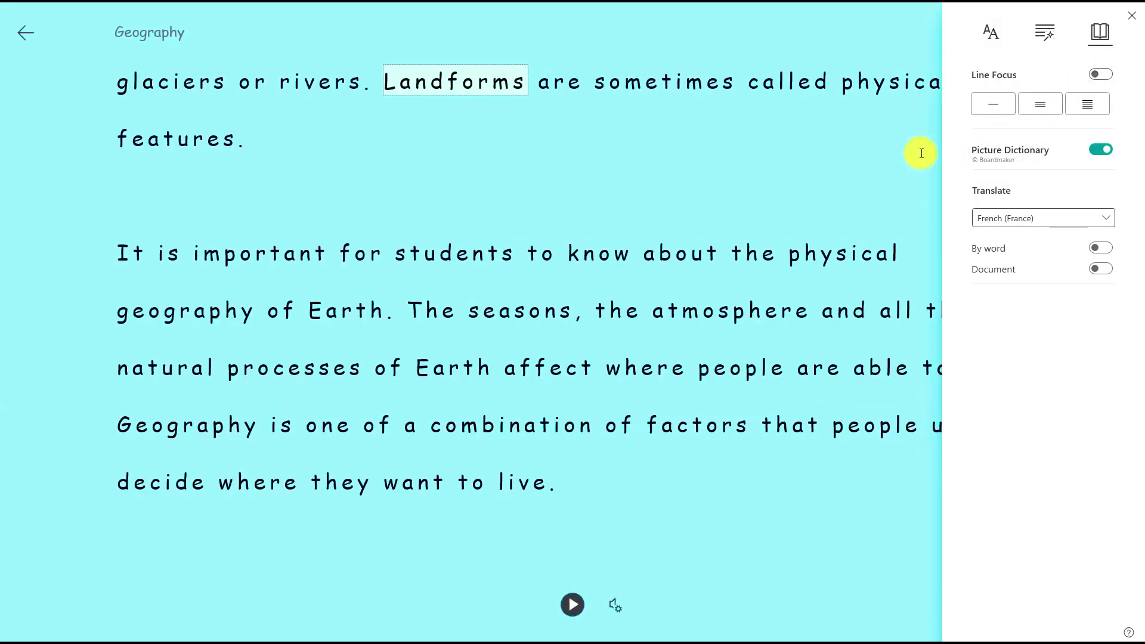
Set the translation language to Spanish (Mexico)
scroll(887, 153, up, 2)
click(1085, 220)
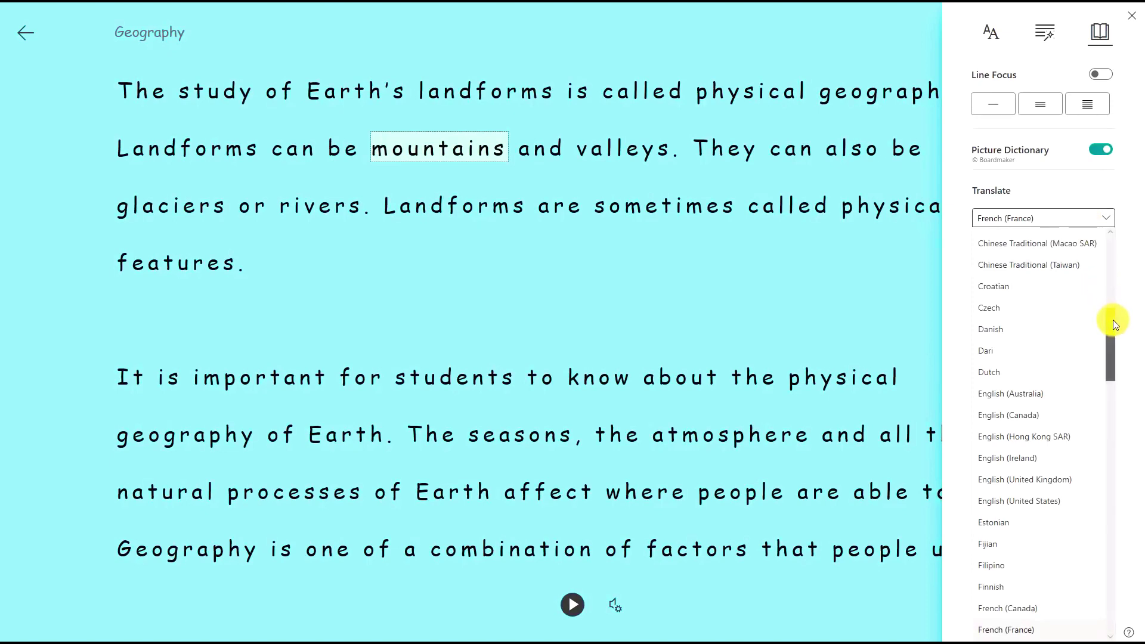
drag(1112, 321, 1084, 542)
click(1041, 467)
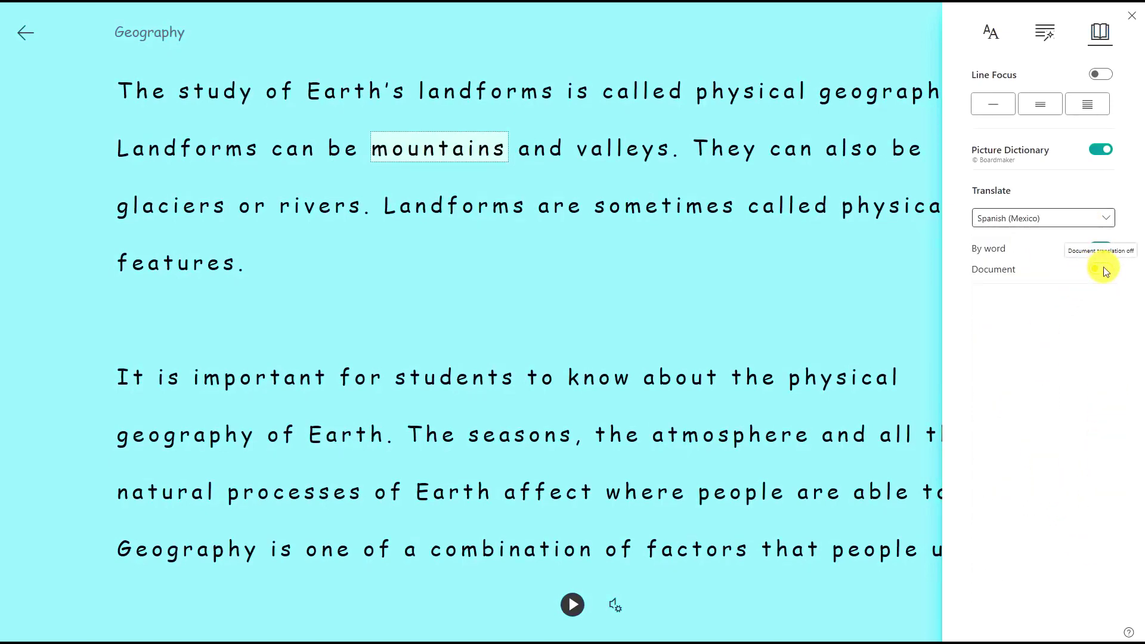
Translate the whole document to Spanish, hear it read aloud, return to the English original, and exit
click(1101, 269)
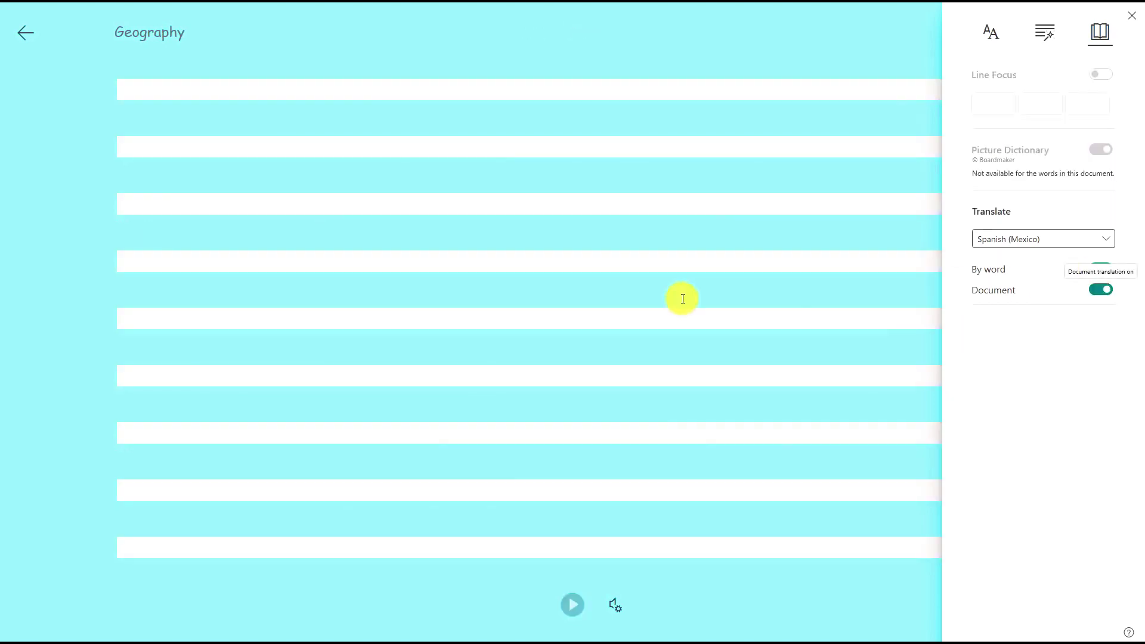
click(607, 416)
click(571, 606)
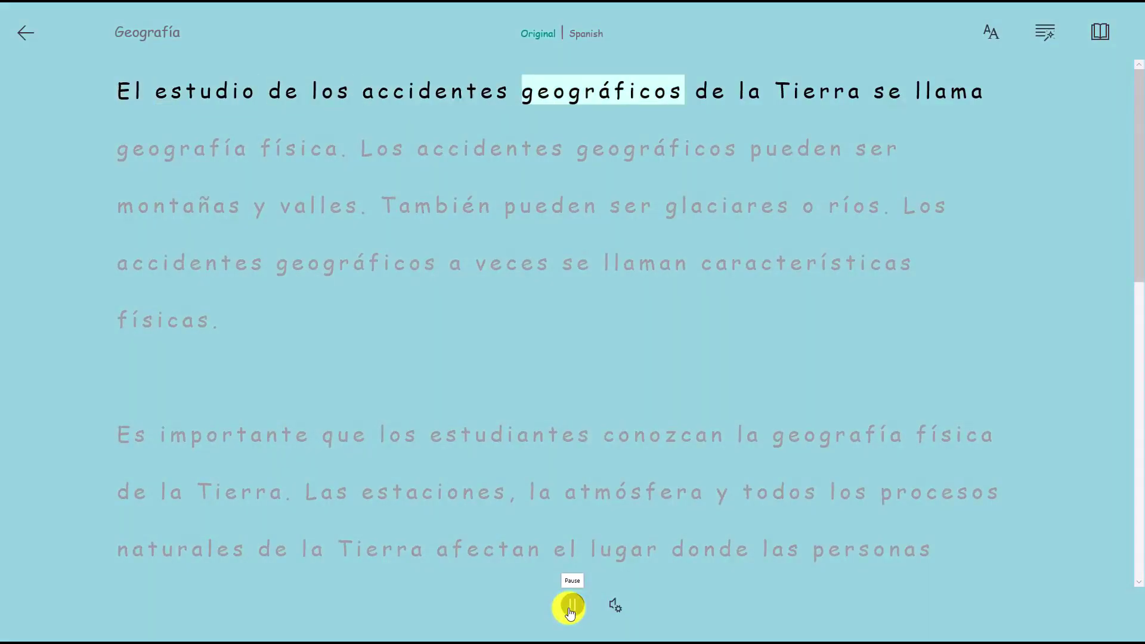
click(570, 606)
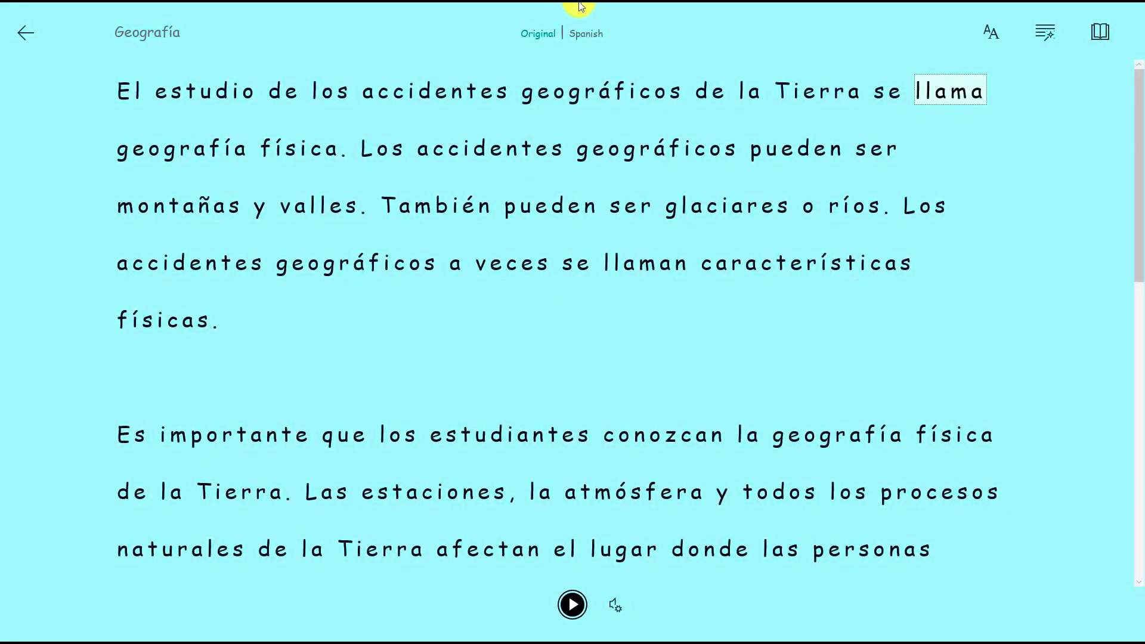
click(544, 33)
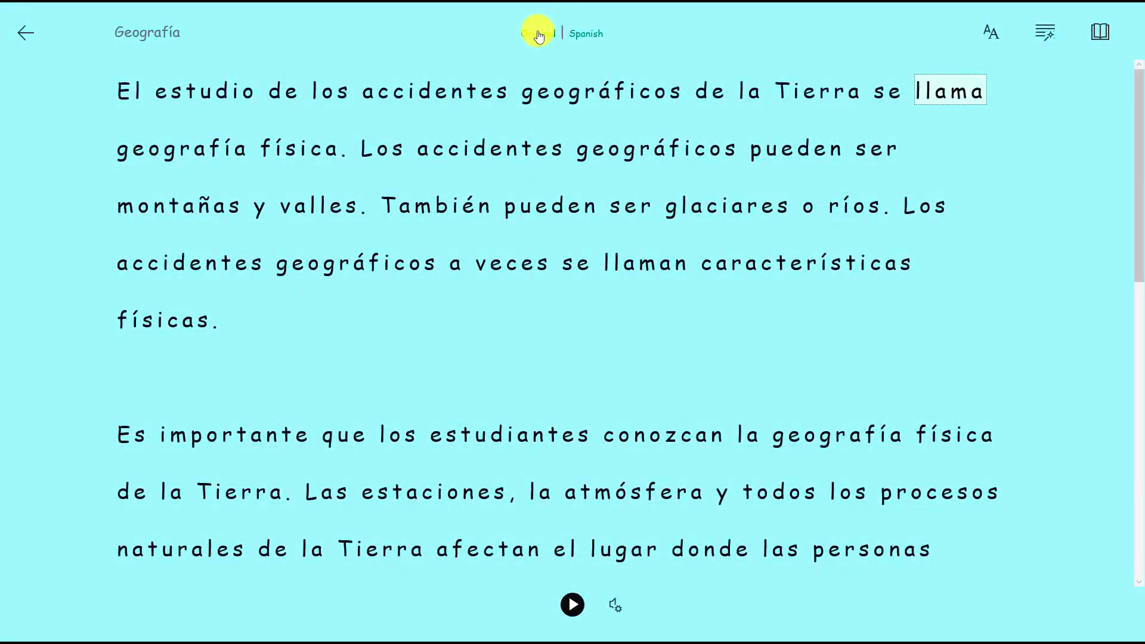
click(16, 40)
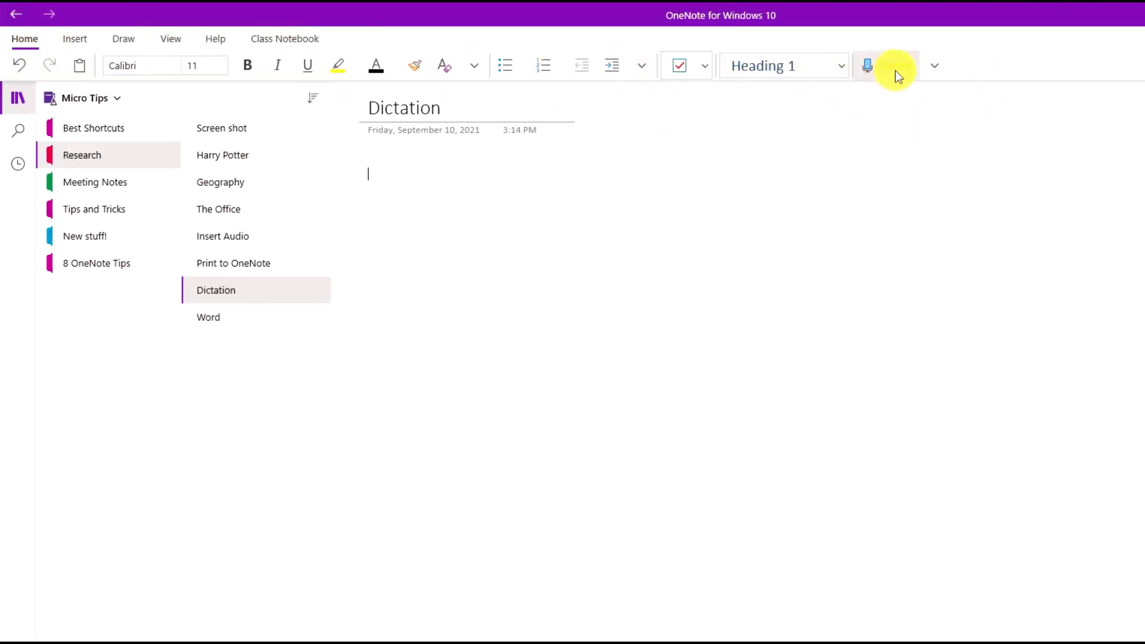
Check the dictation language in the Dictate dropdown, then close the list
click(943, 67)
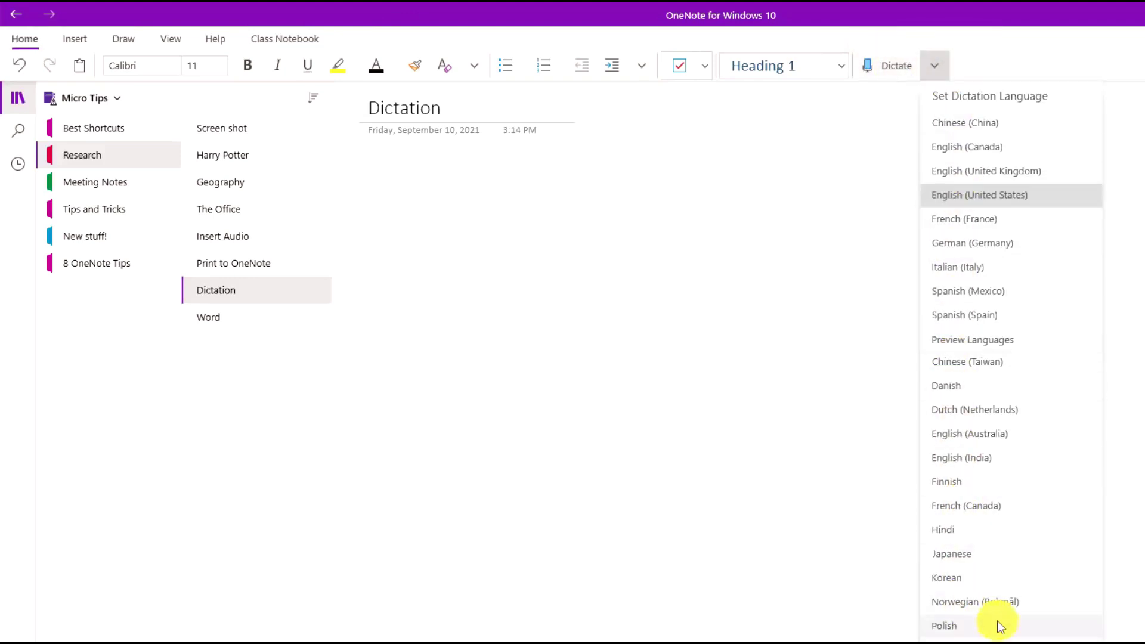
click(1001, 50)
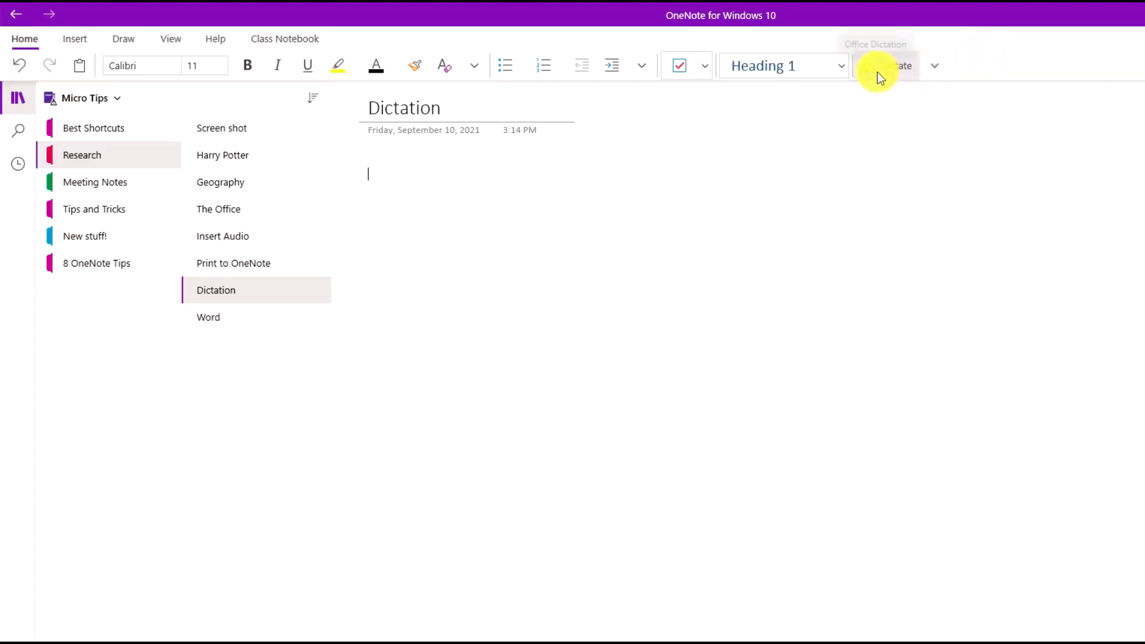